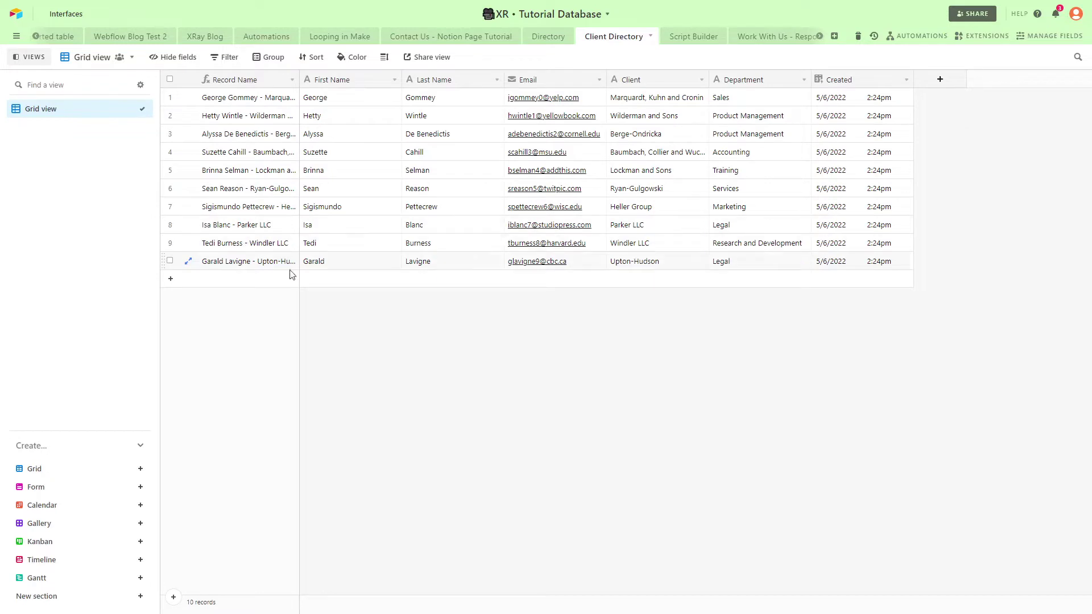
Step: Create a custom automation, Automation 1, triggered by When webhook received
click(927, 39)
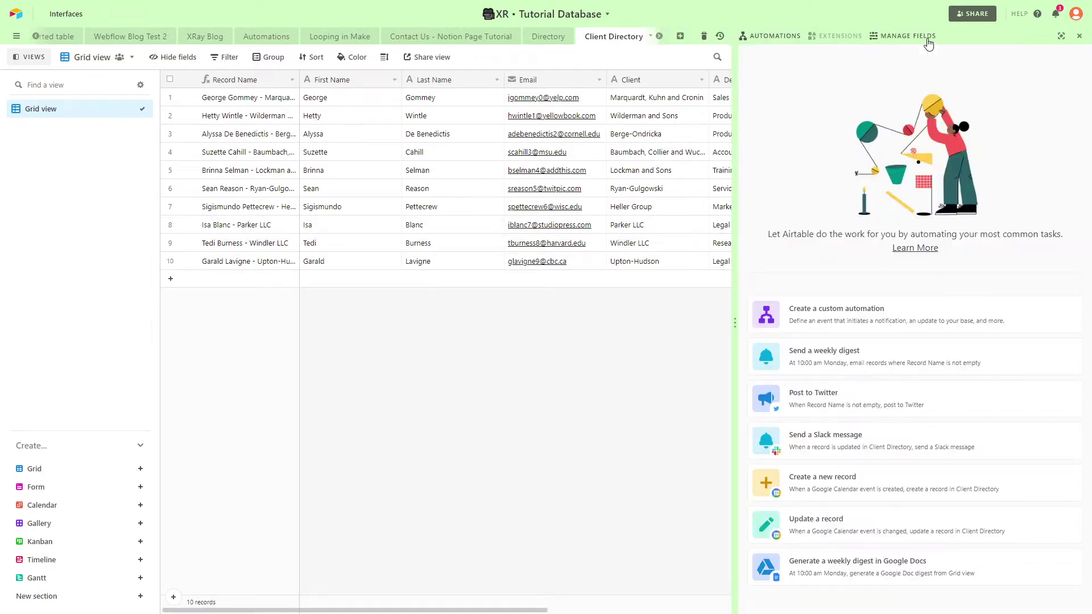
click(903, 312)
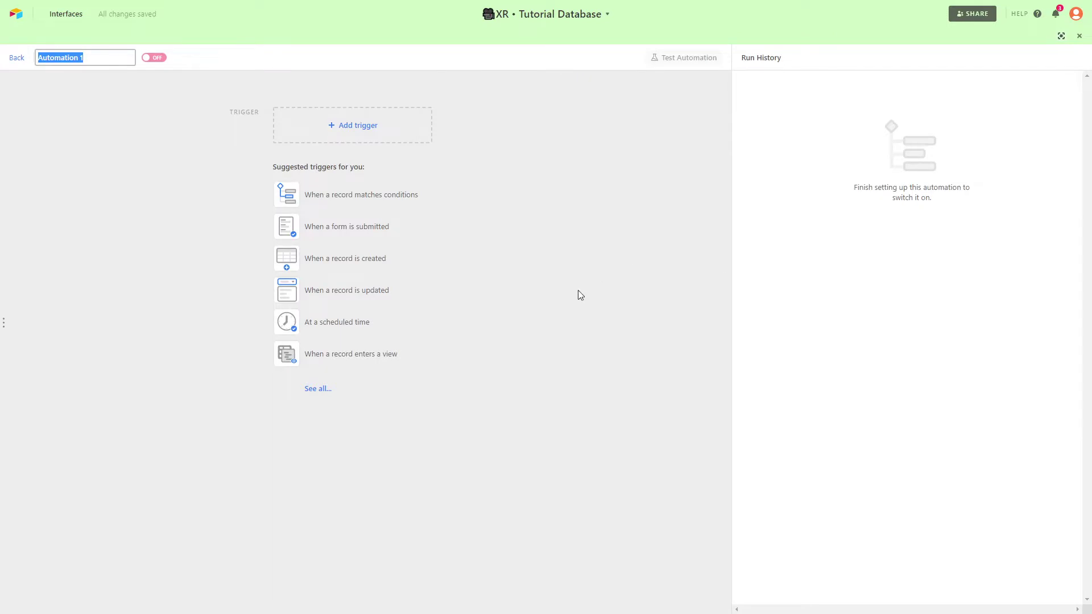
click(308, 390)
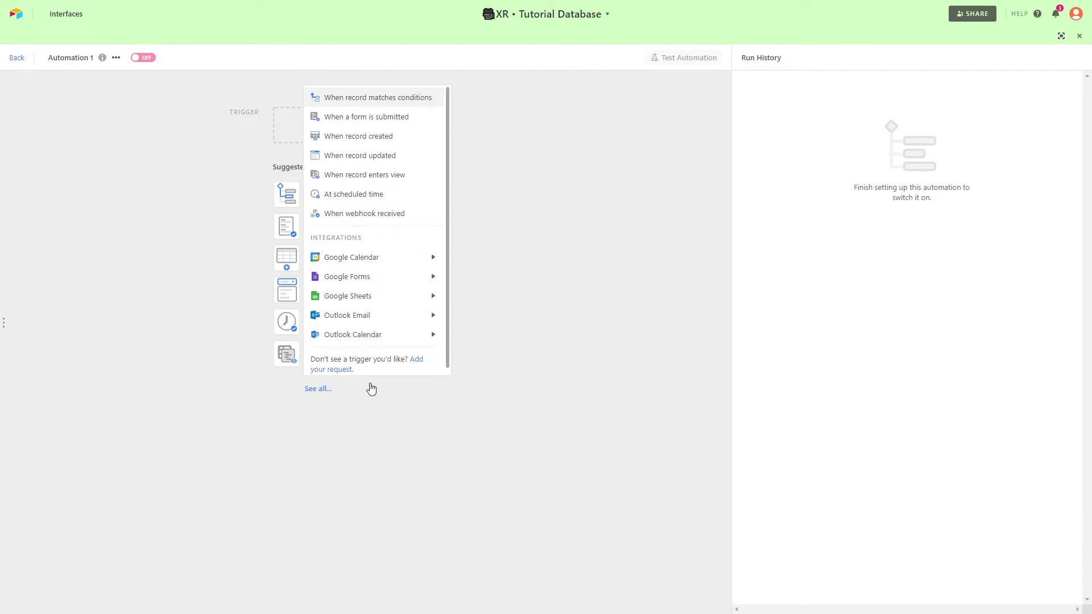
click(390, 215)
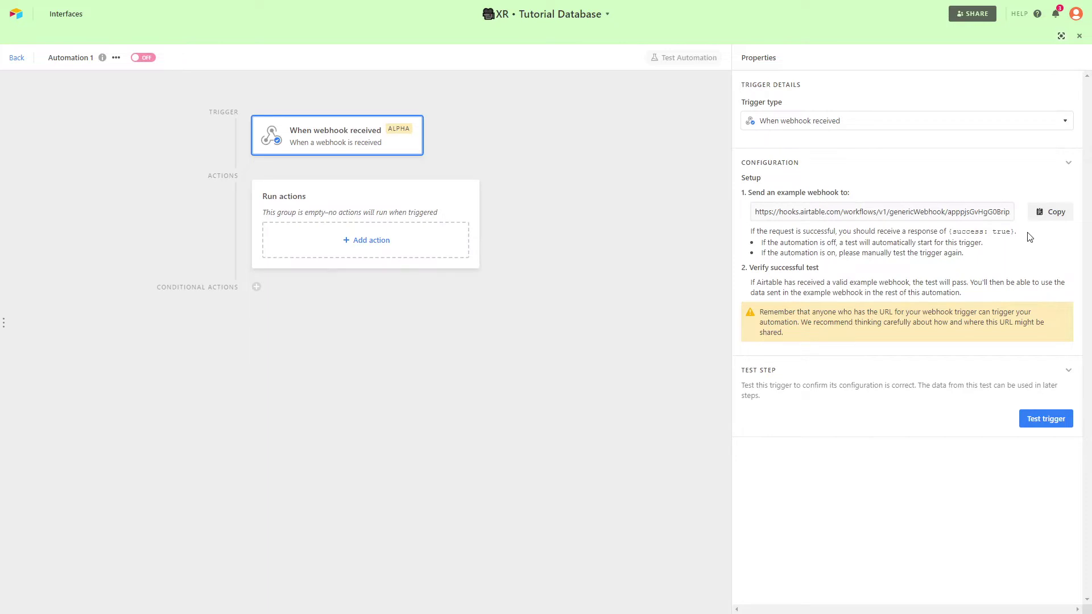
Step: Copy the Airtable trigger's webhook URL
click(1044, 212)
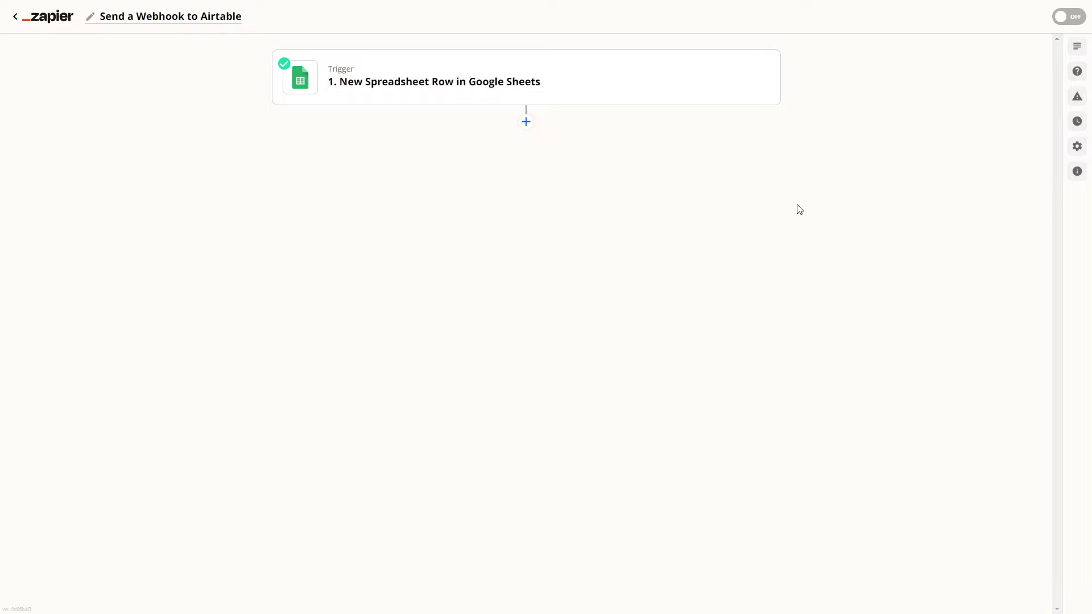
Step: Add a Webhooks by Zapier action with the POST event after the Google Sheets trigger
click(680, 102)
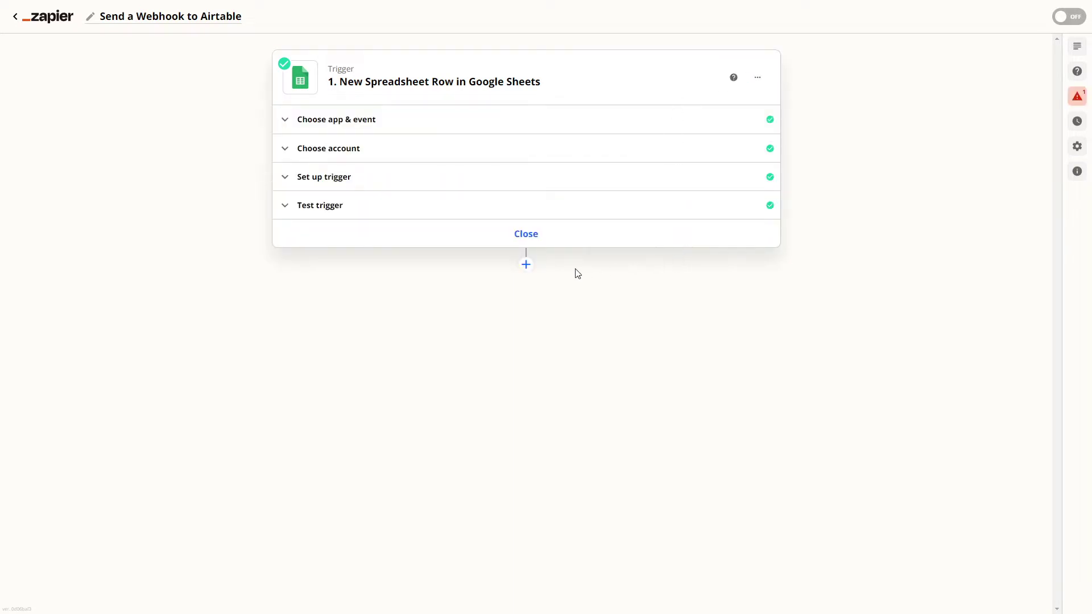
click(525, 264)
text(w)
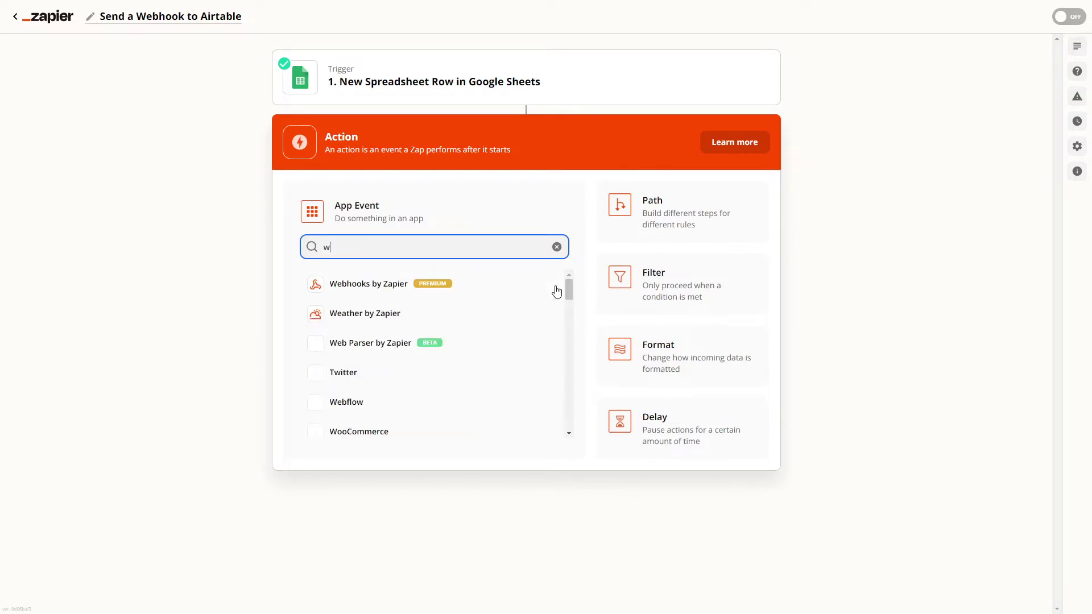
text(ebhooks)
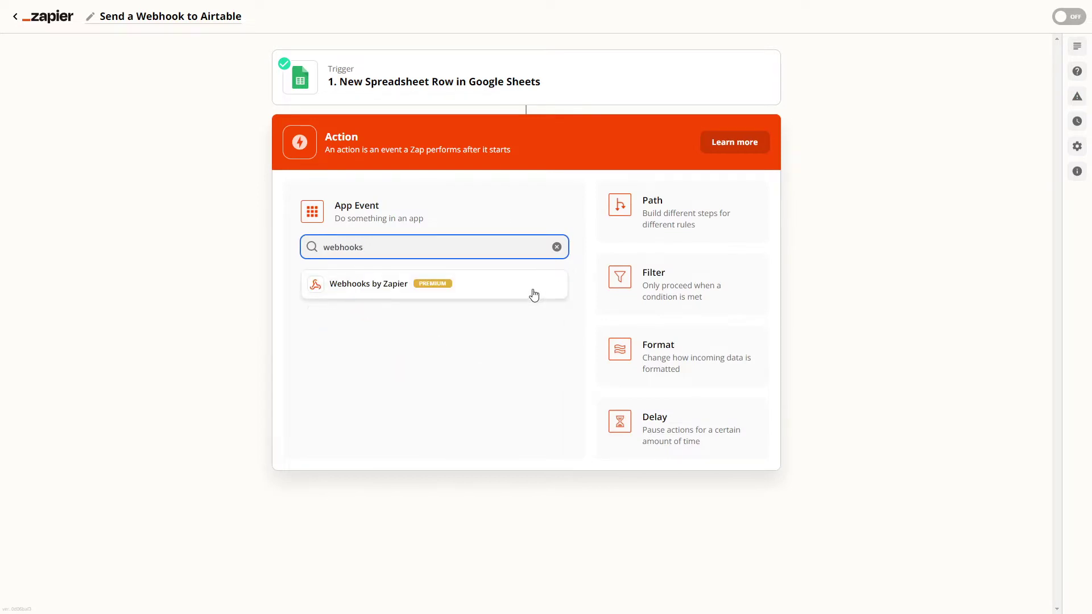
click(535, 294)
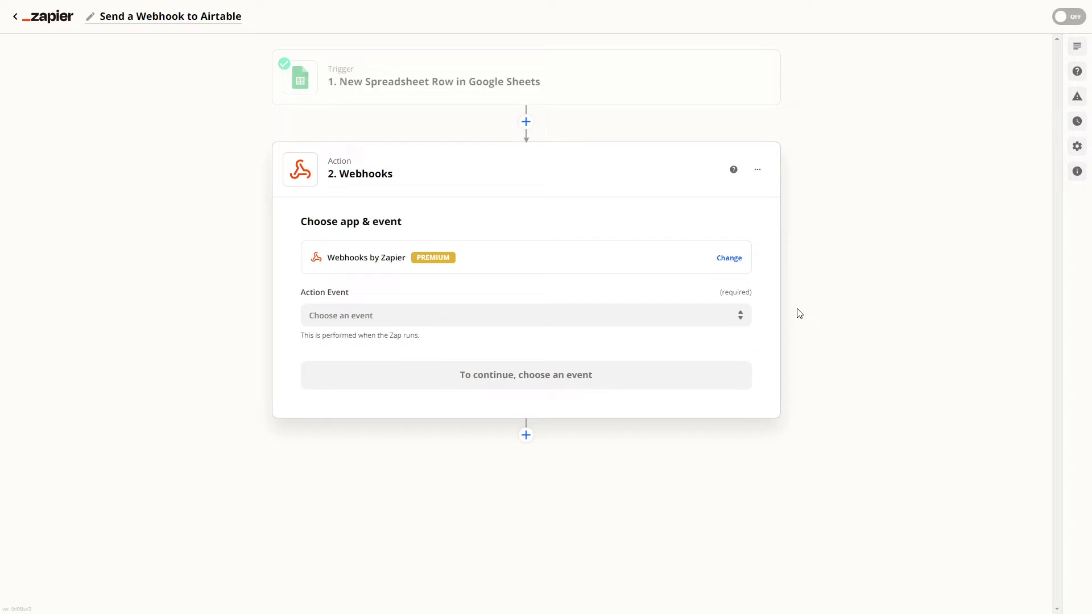
click(623, 312)
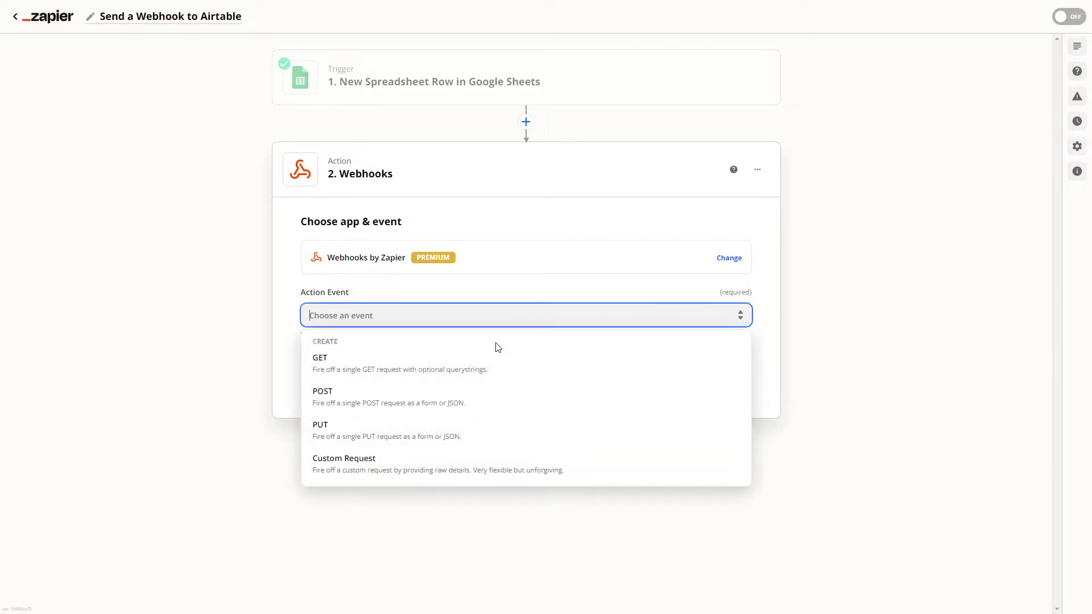
click(415, 401)
click(555, 382)
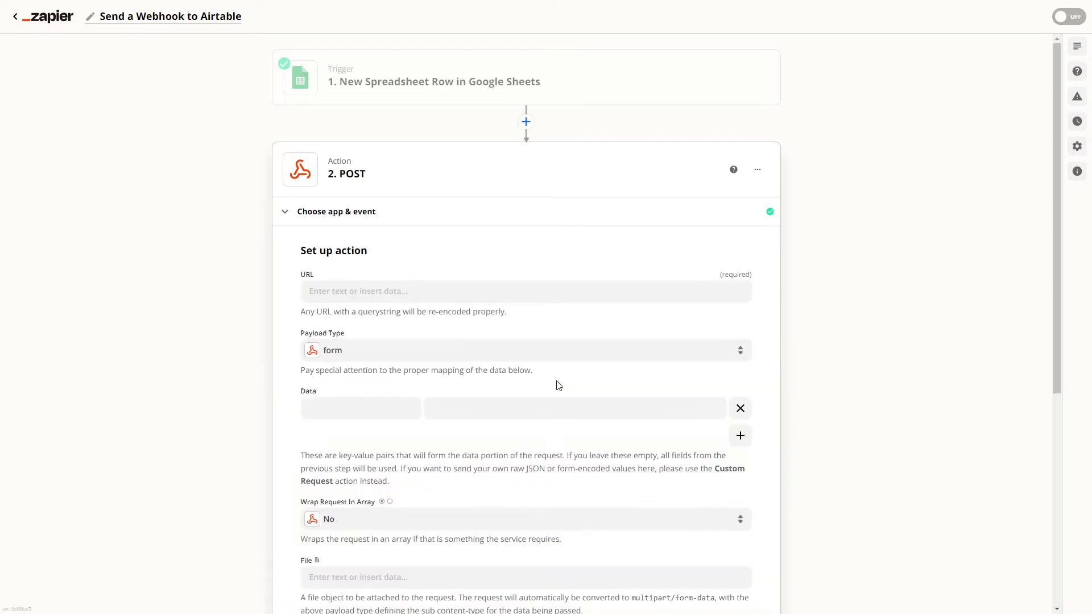
Step: Paste the Airtable webhook URL as the POST URL and add data keys Last and First
click(471, 293)
key(ctrl+v)
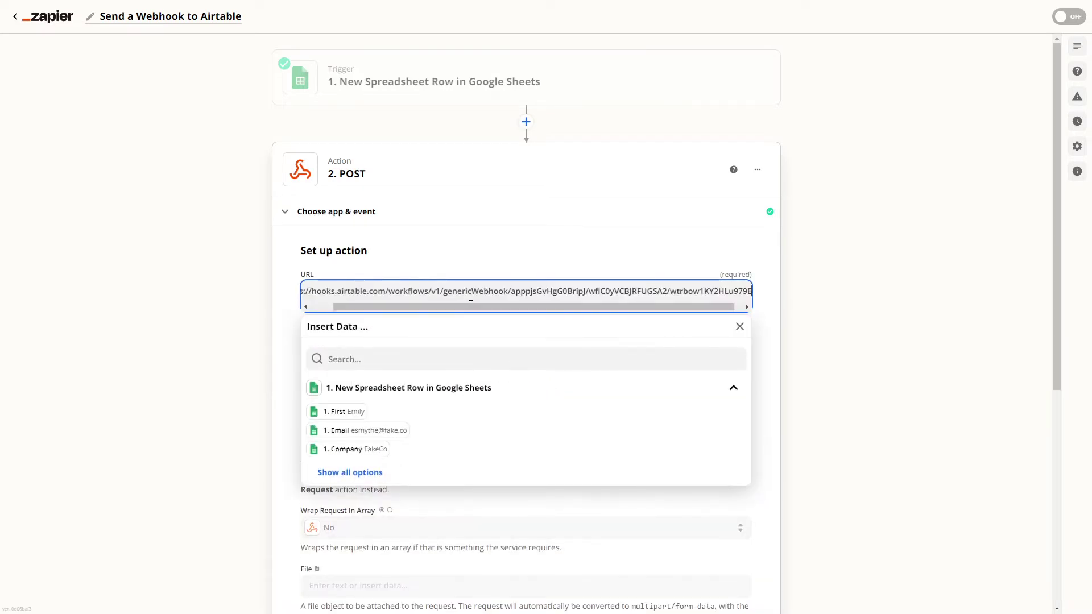
click(847, 334)
scroll(848, 334, down, 2)
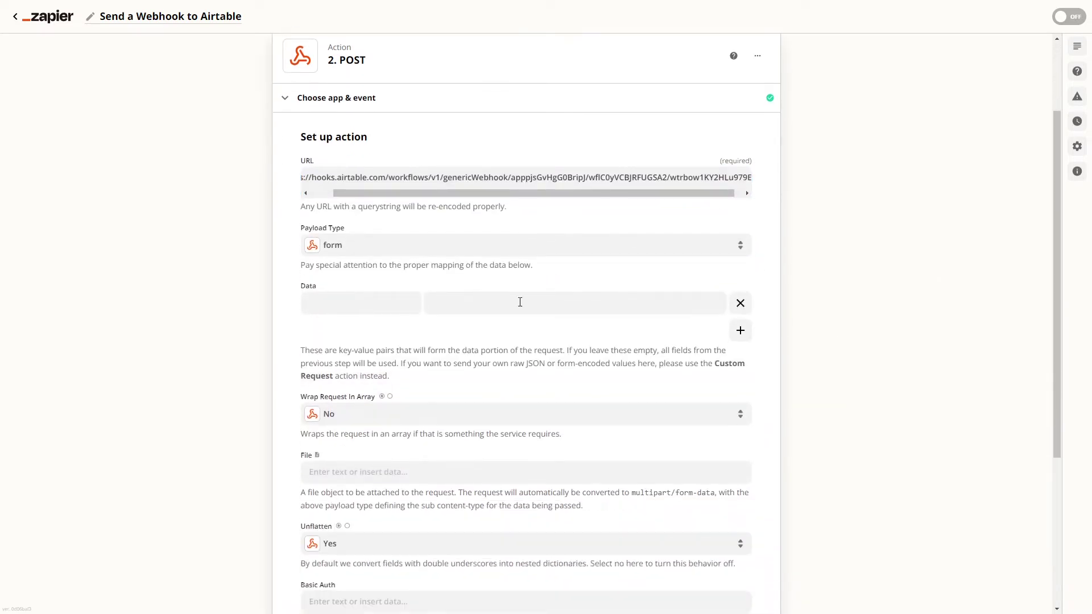
click(351, 301)
text(Last)
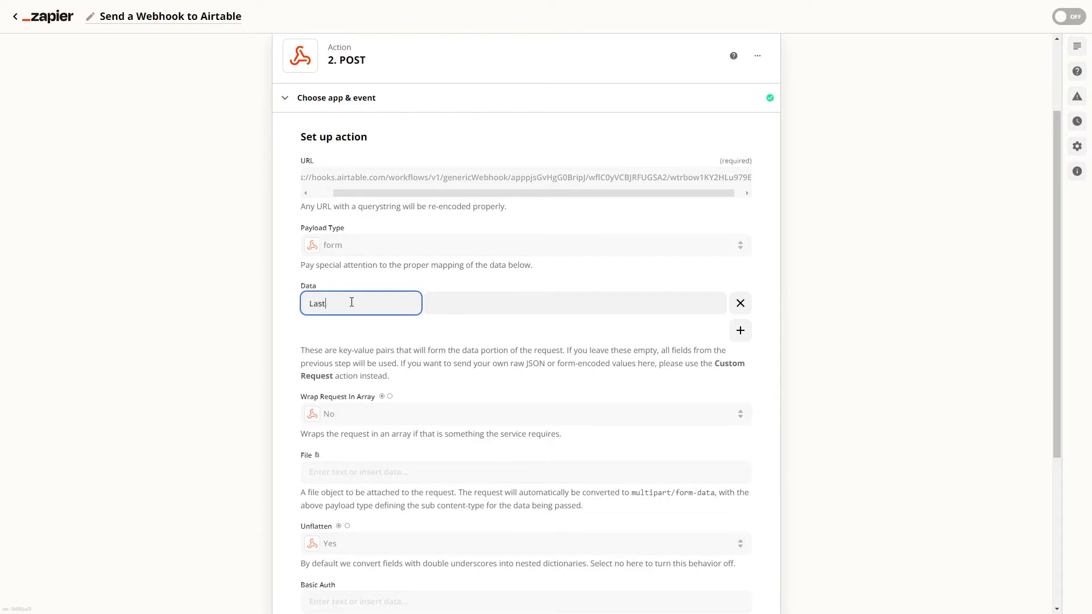
click(740, 331)
click(321, 334)
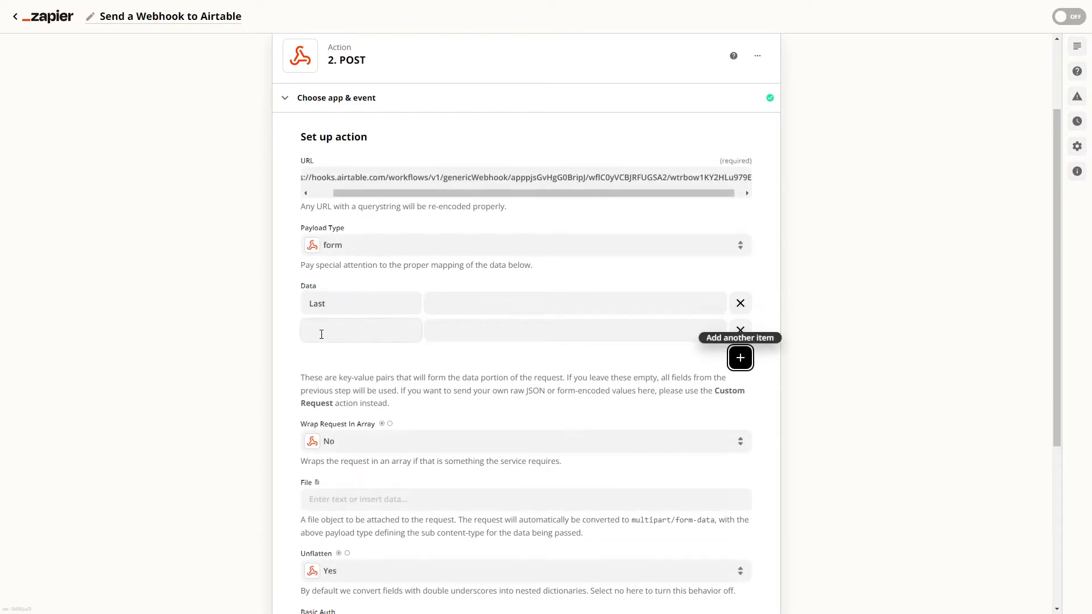
text(First)
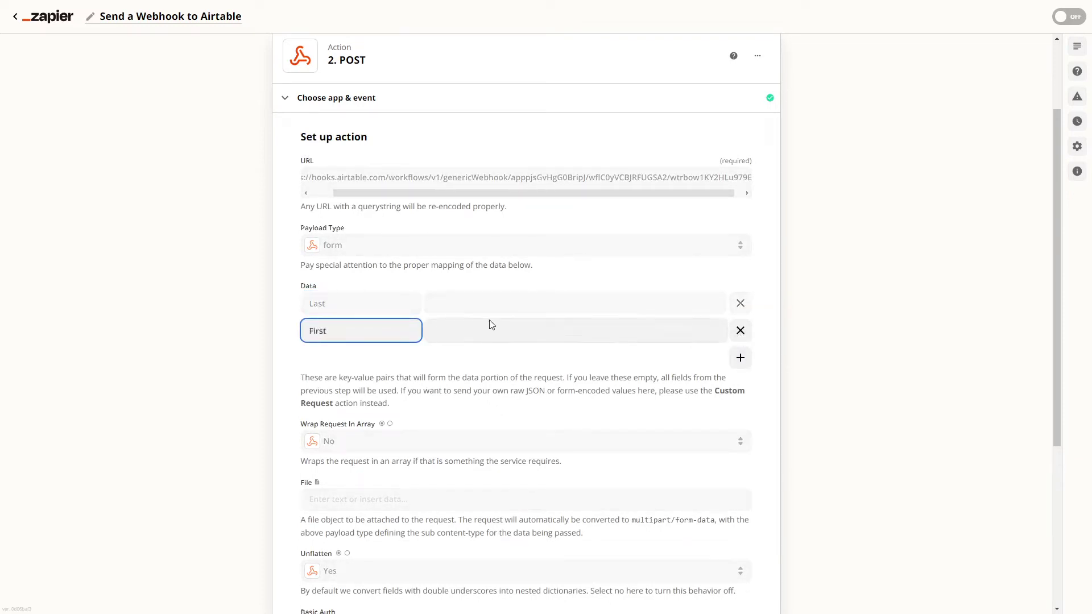
Step: Map the sheet's Last and First fields to those keys and send a test request
click(490, 305)
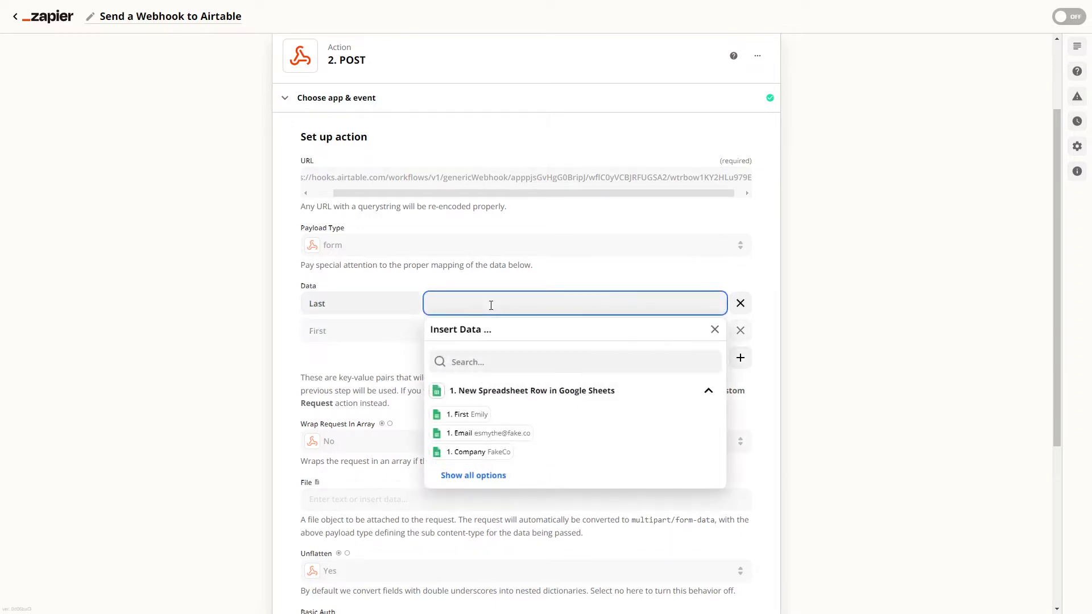
click(484, 476)
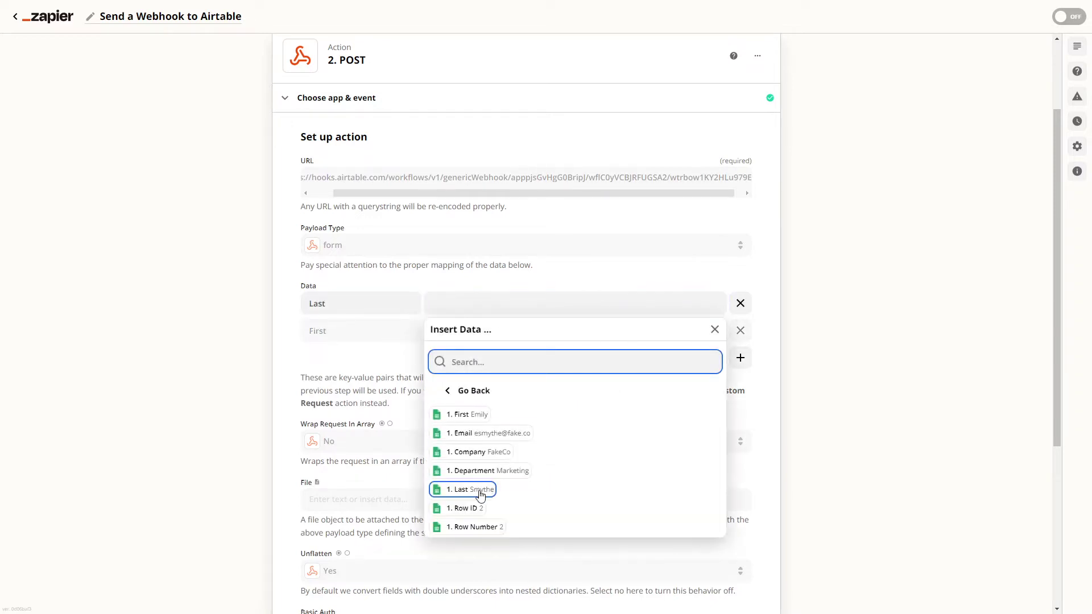
click(481, 490)
click(284, 398)
click(487, 329)
click(478, 443)
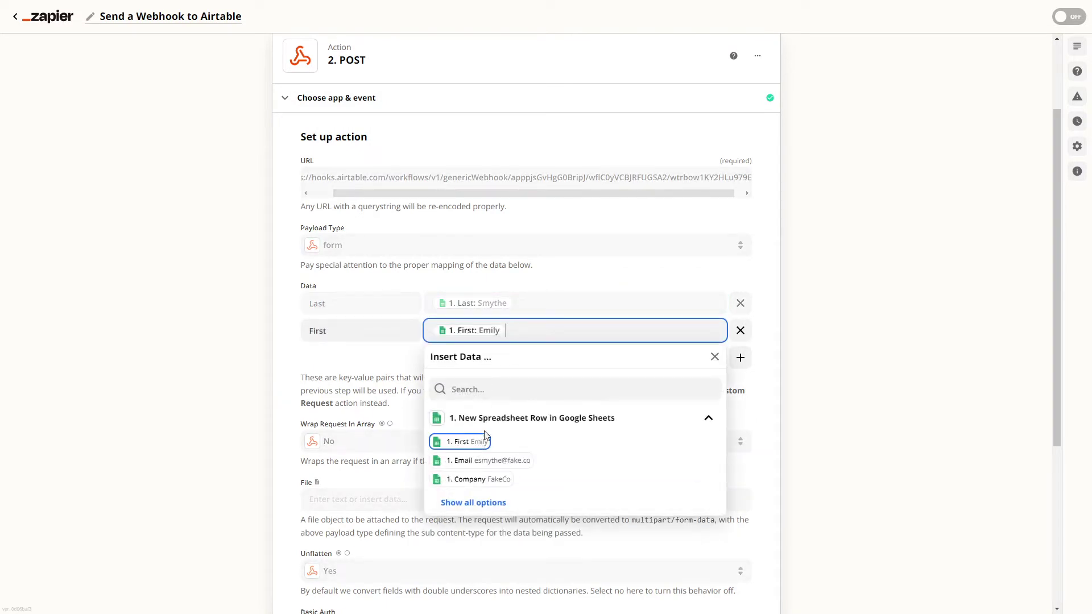
click(843, 359)
scroll(831, 368, down, 1)
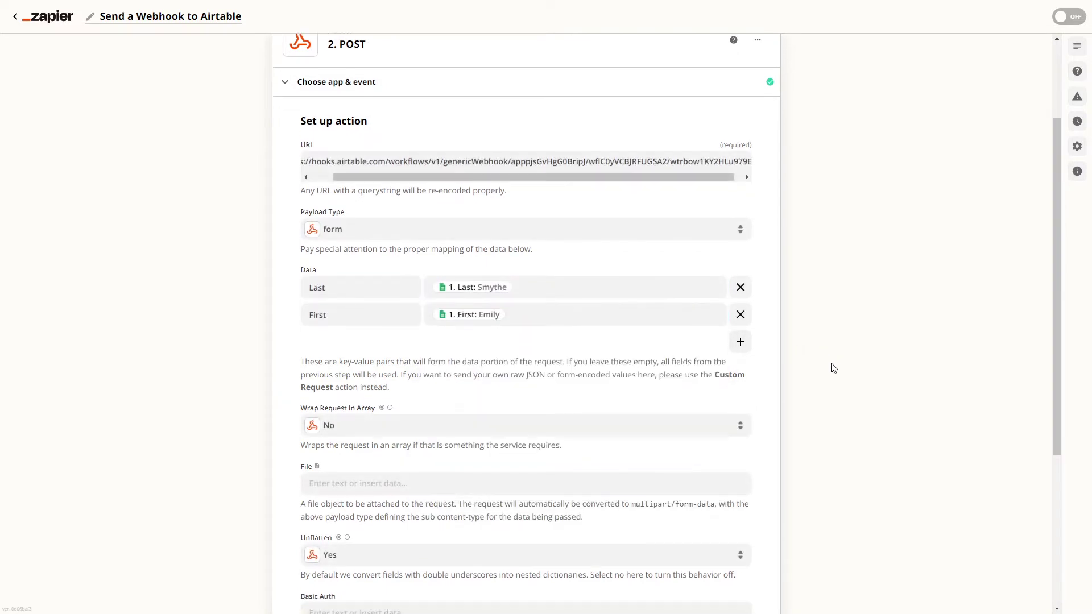
scroll(832, 368, down, 5)
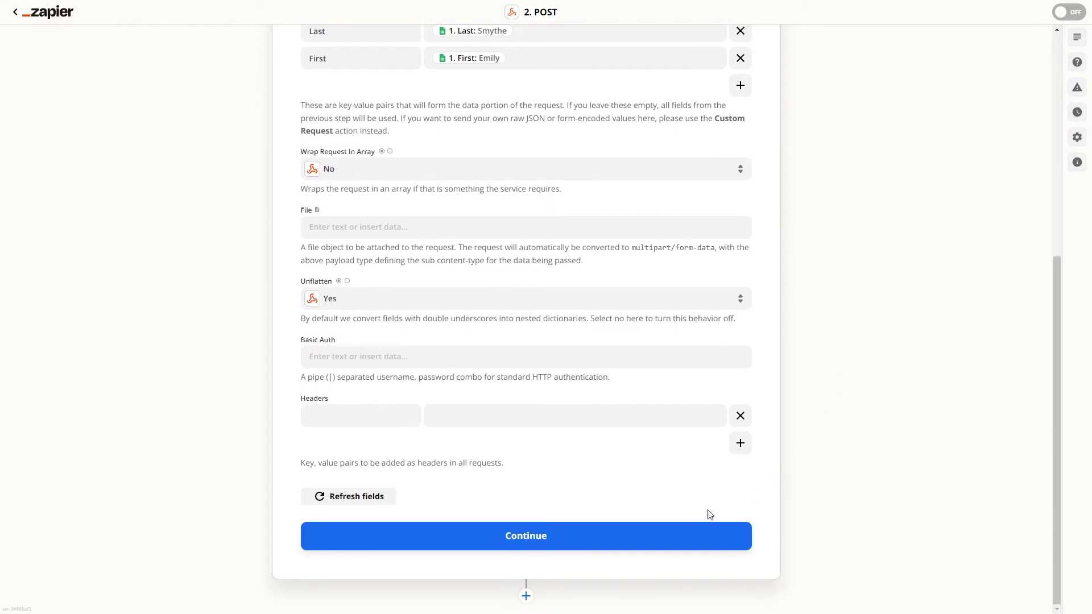
click(675, 535)
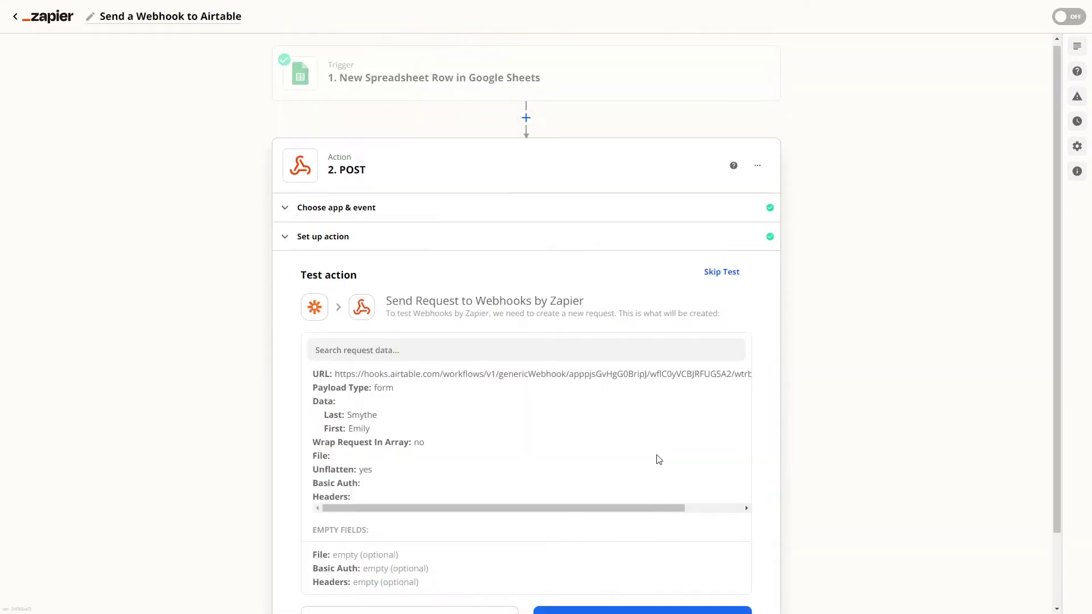
click(468, 537)
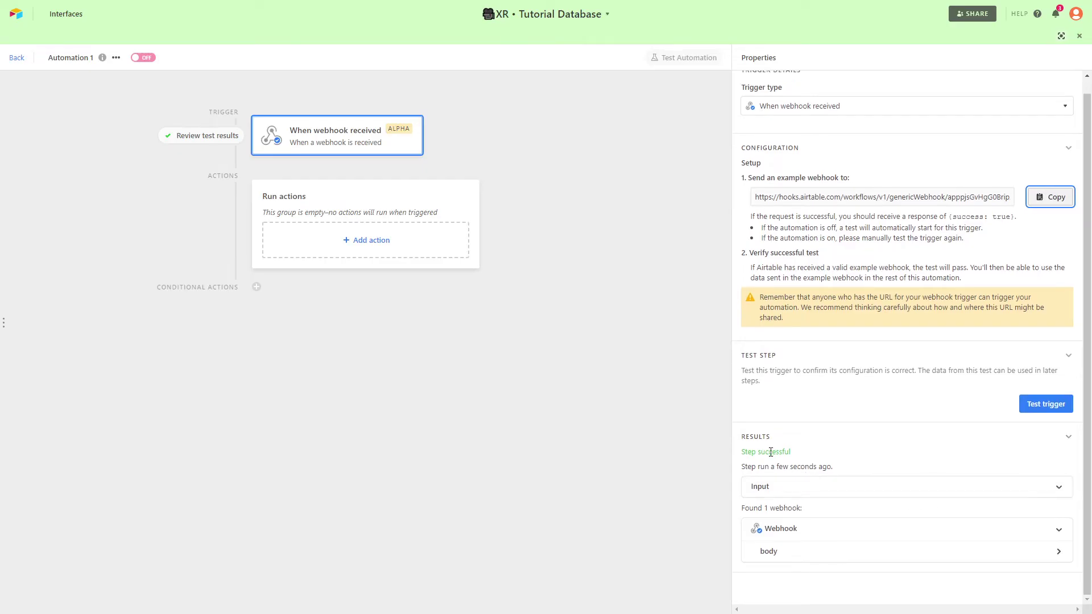
Step: Check the First and Last values in the received webhook body, then close the trigger properties
click(943, 550)
scroll(935, 563, down, 1)
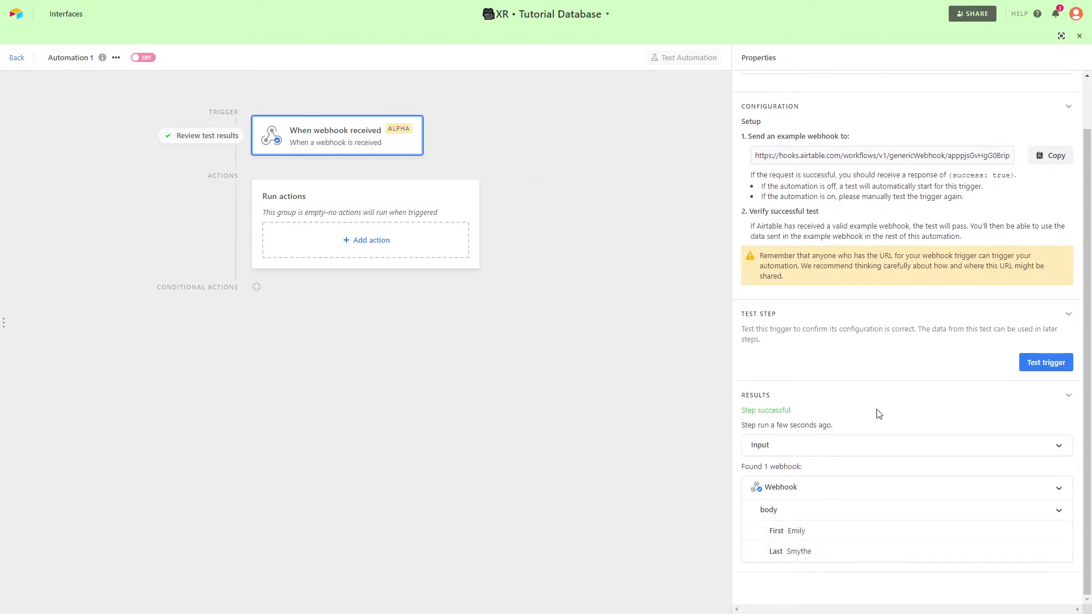
click(566, 295)
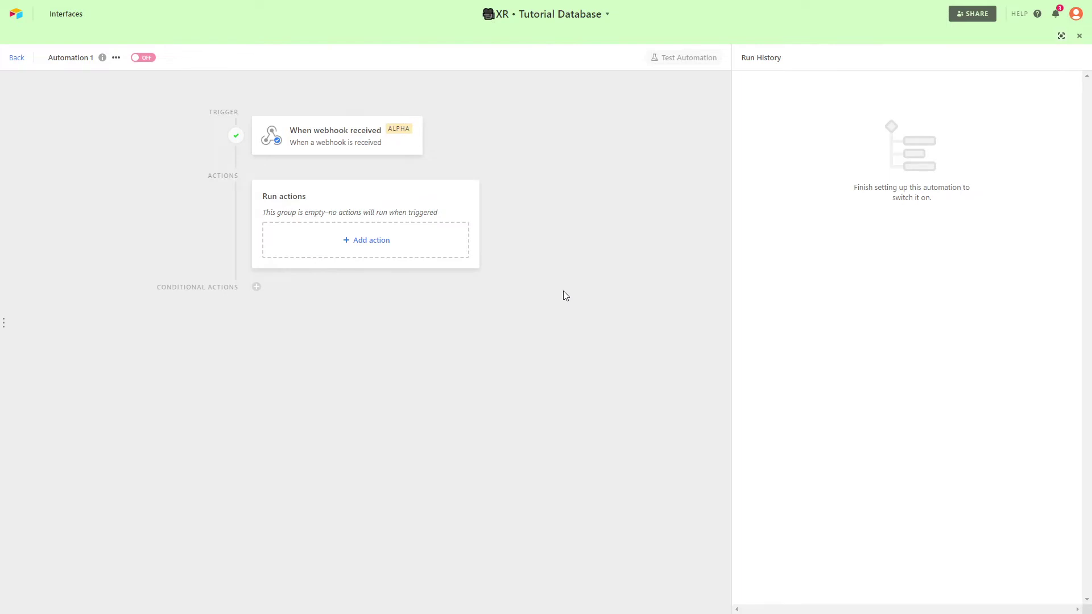
Step: Add a Create record action targeting the Client Directory table
click(454, 251)
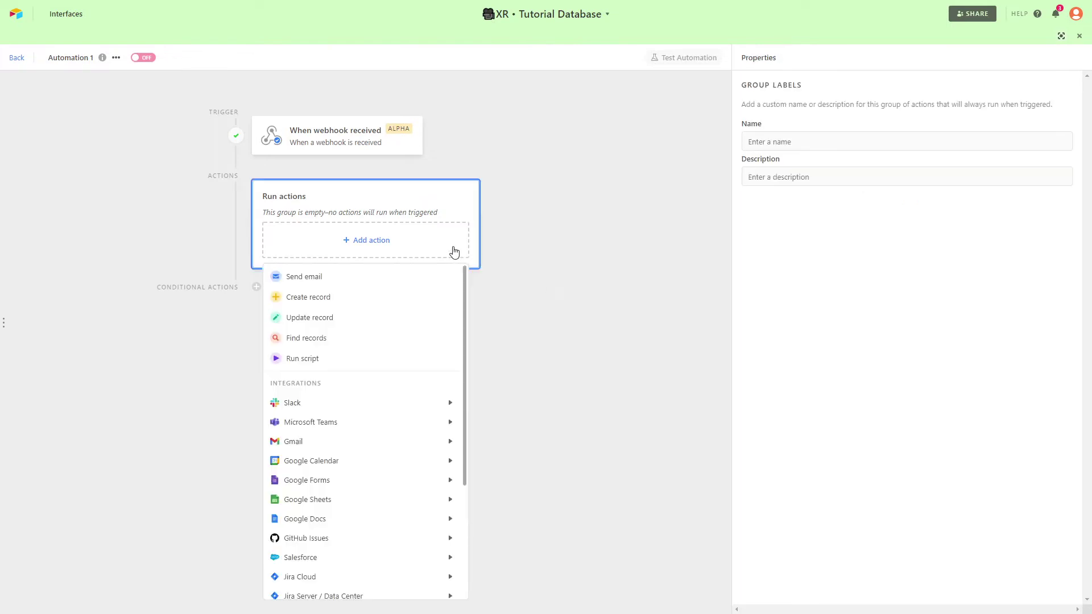
click(397, 300)
click(871, 314)
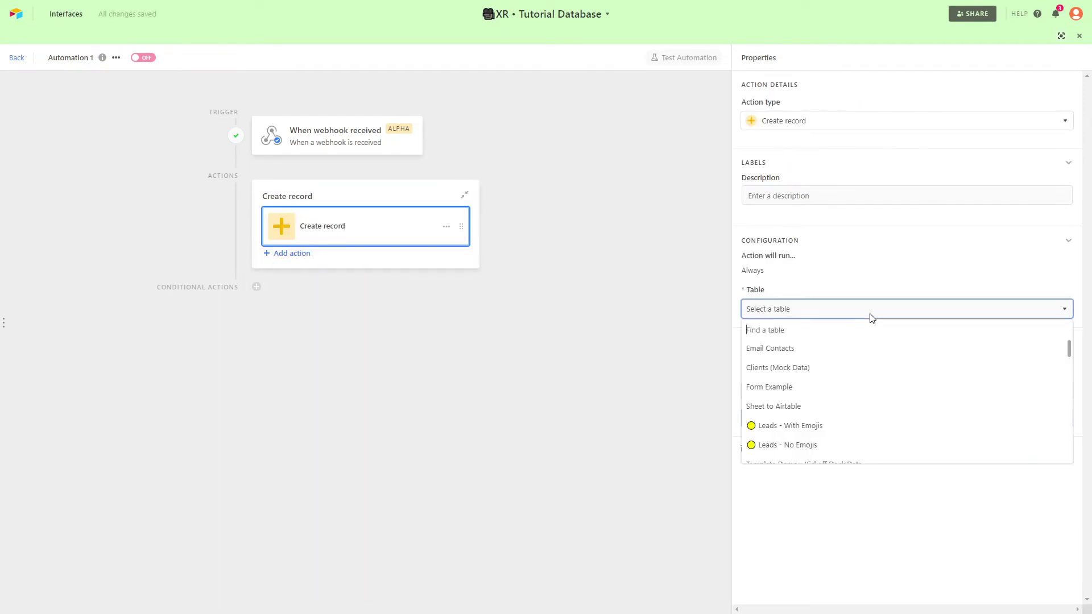
scroll(878, 396, down, 10)
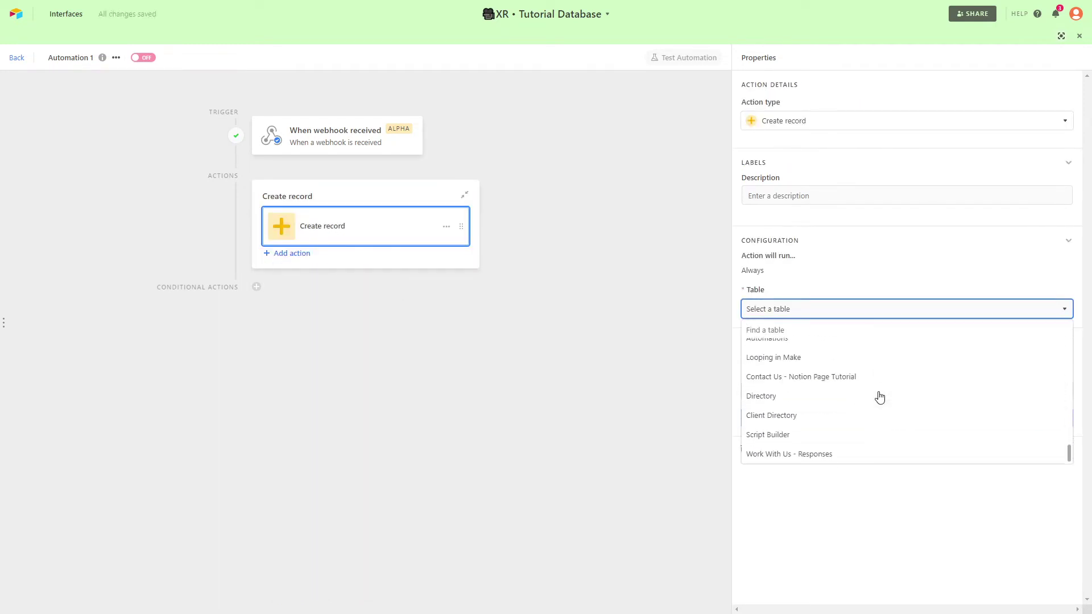
click(853, 416)
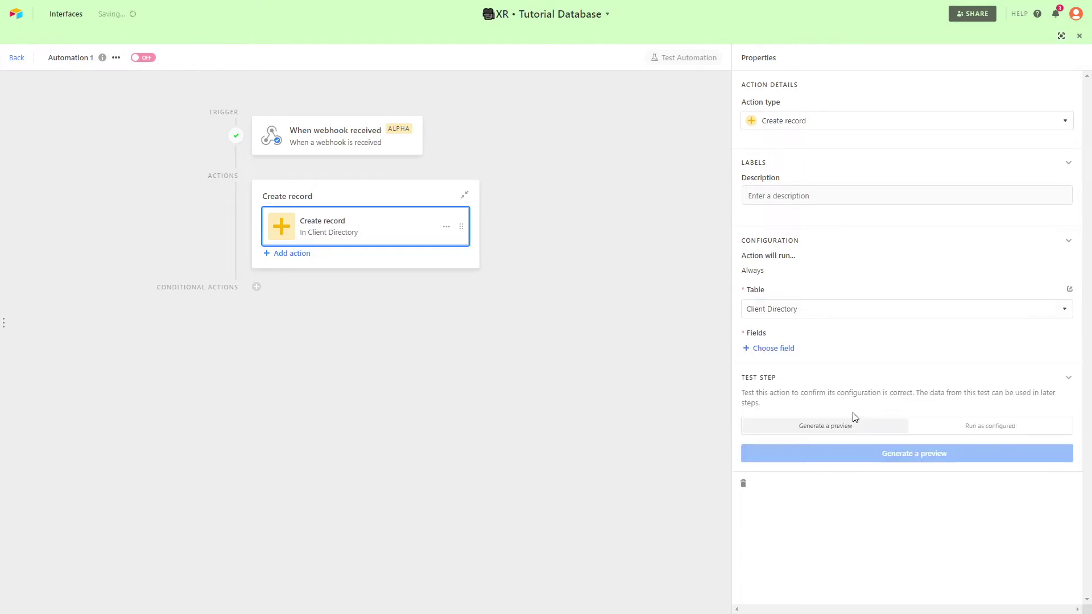
Step: Fill the First Name field with the webhook body's First value
click(788, 351)
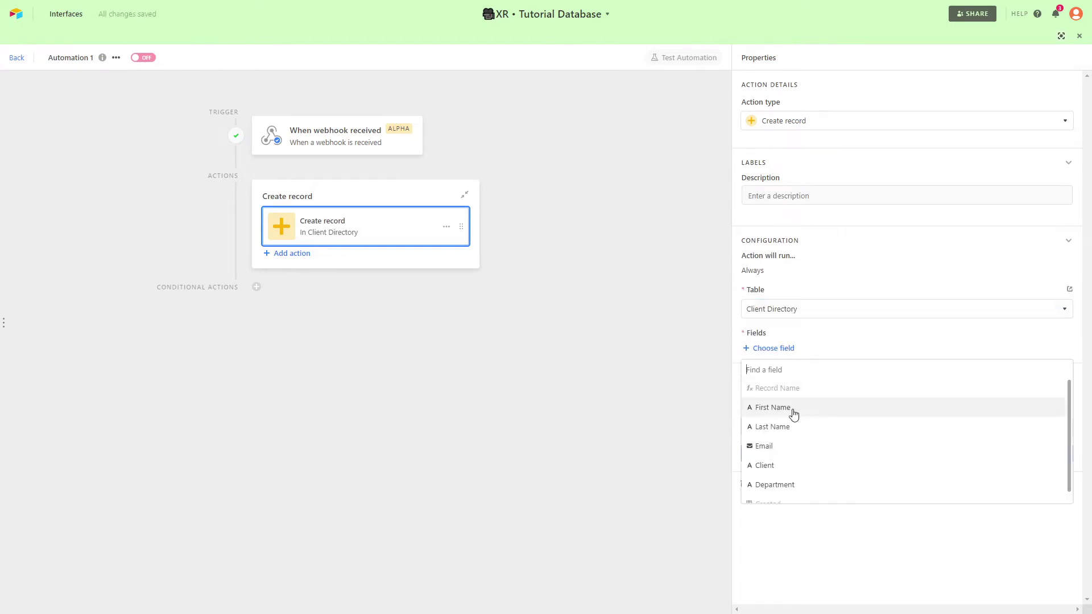
click(794, 413)
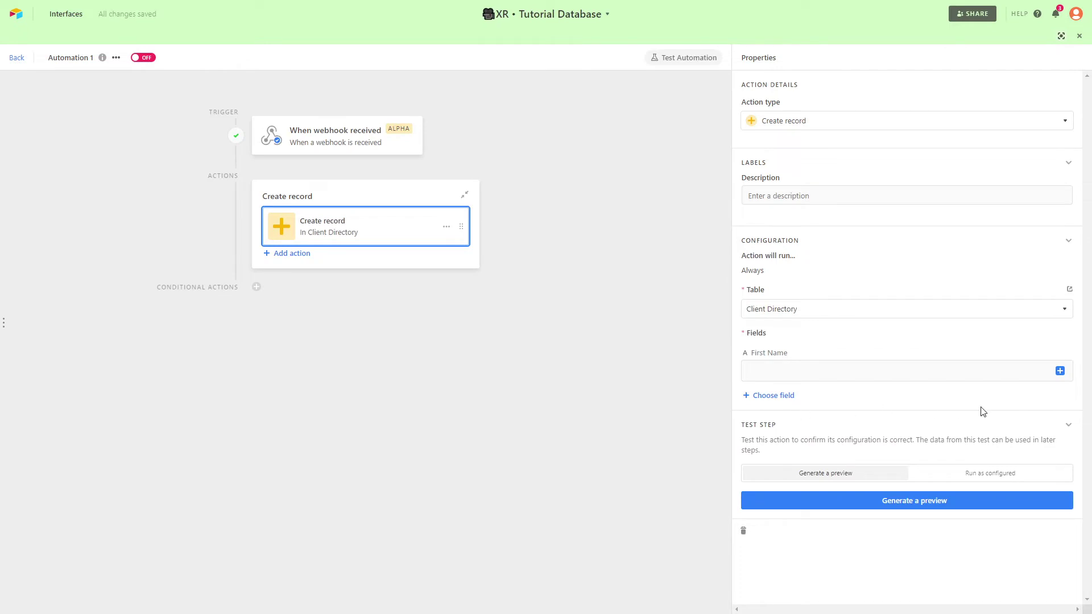
click(1059, 371)
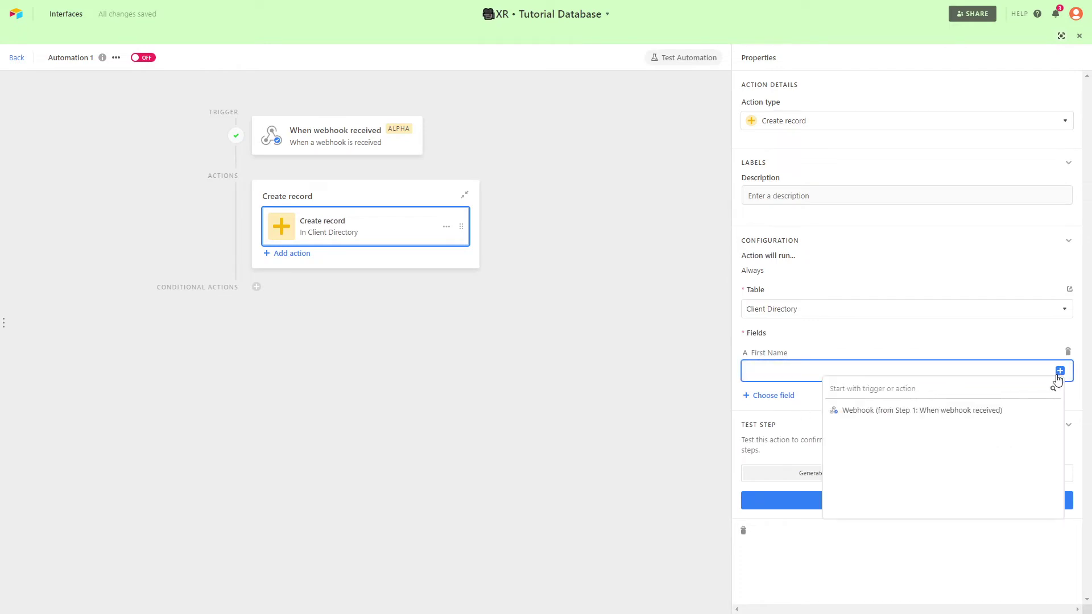
click(1044, 415)
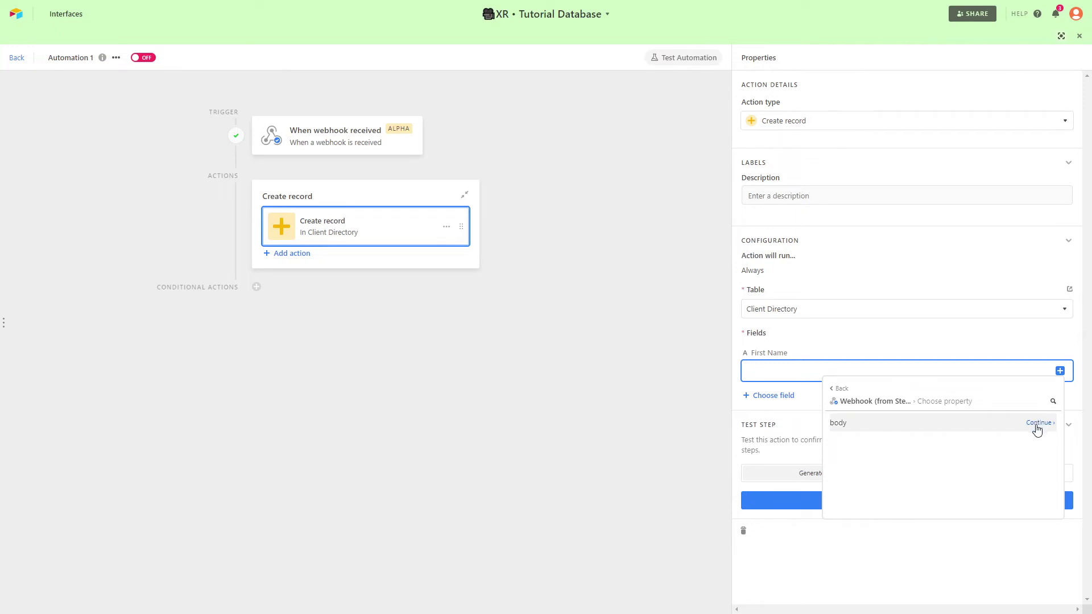
click(1036, 423)
mouse_move(1048, 430)
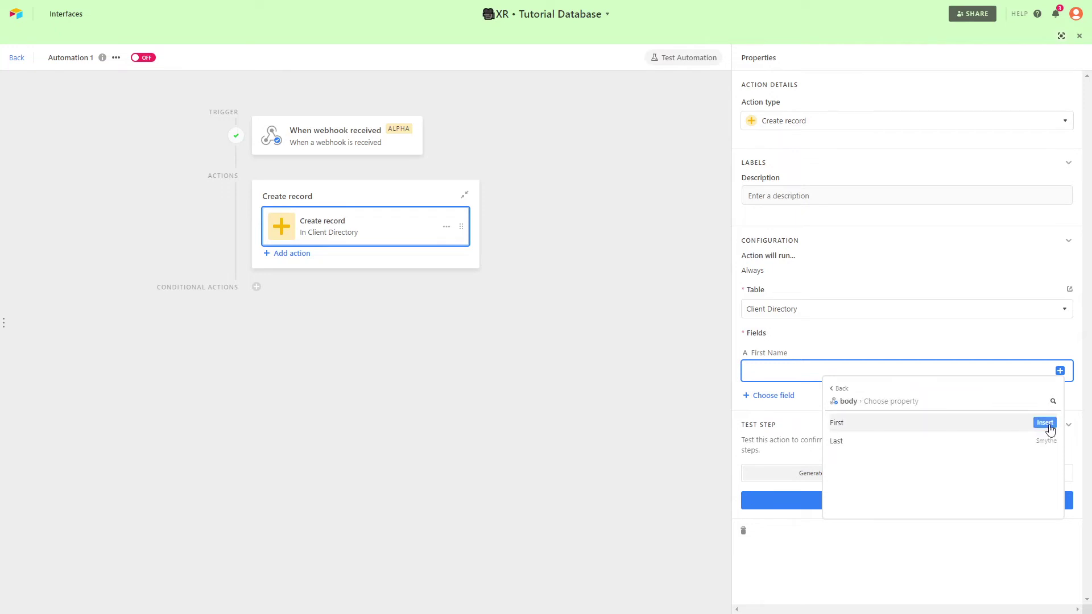
click(1045, 423)
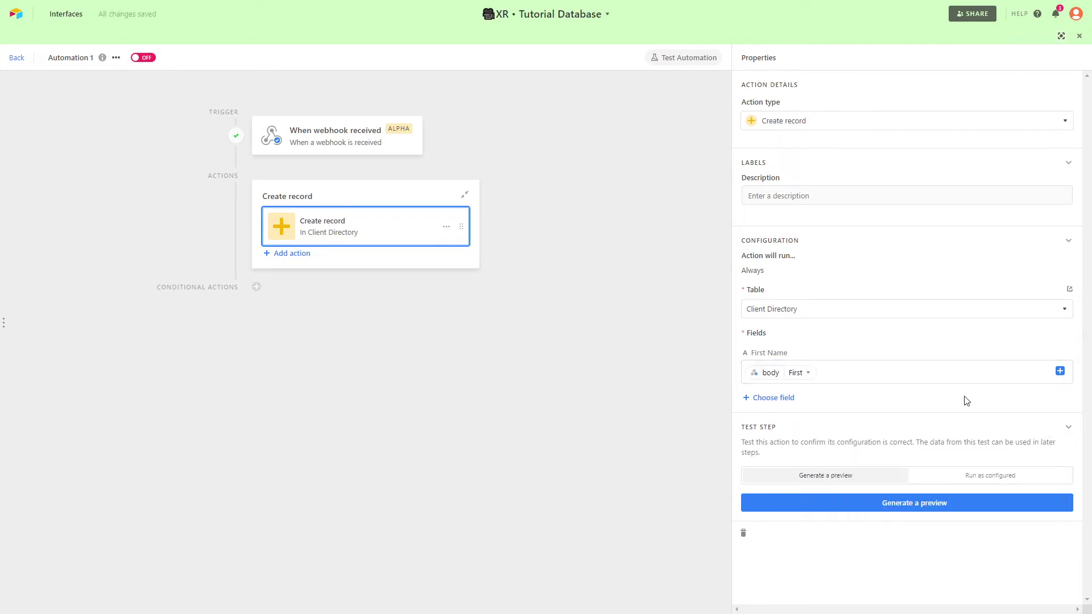
Step: Fill the Last Name field with the webhook body's Last value
click(788, 400)
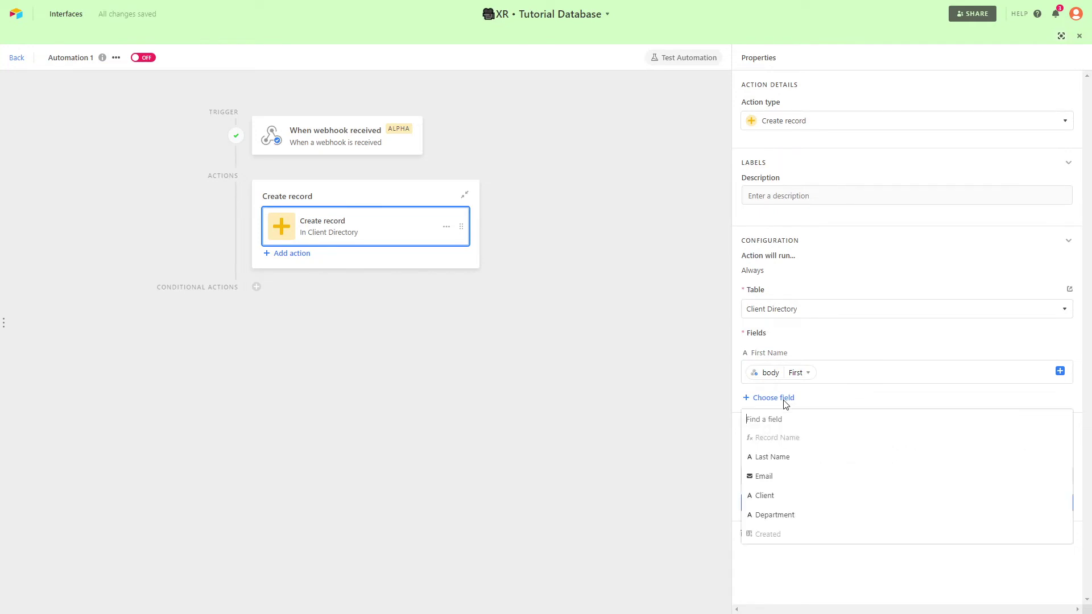
click(784, 458)
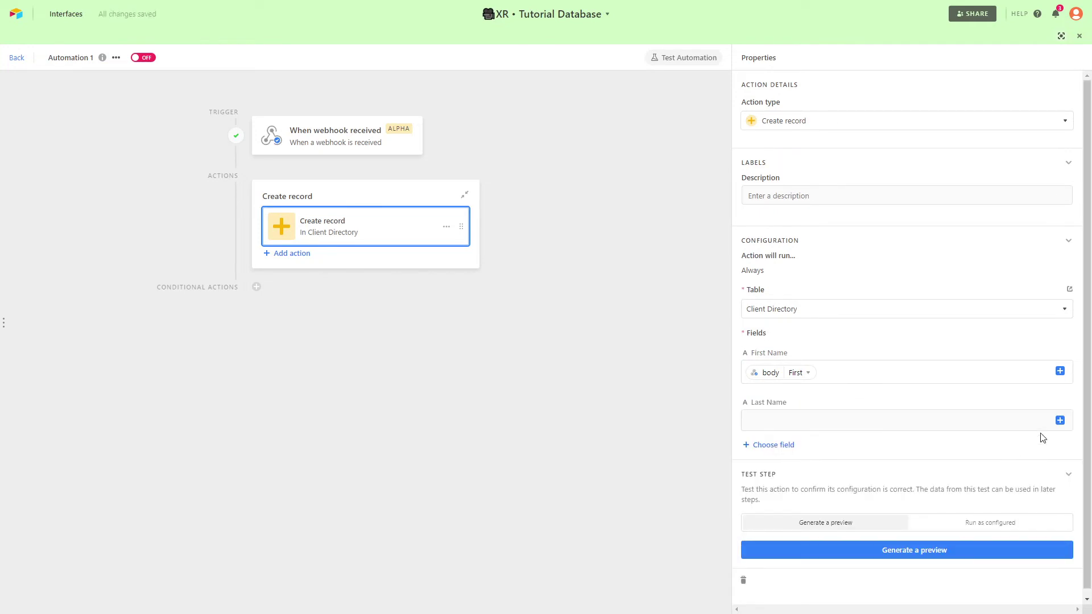
click(1058, 421)
click(1051, 460)
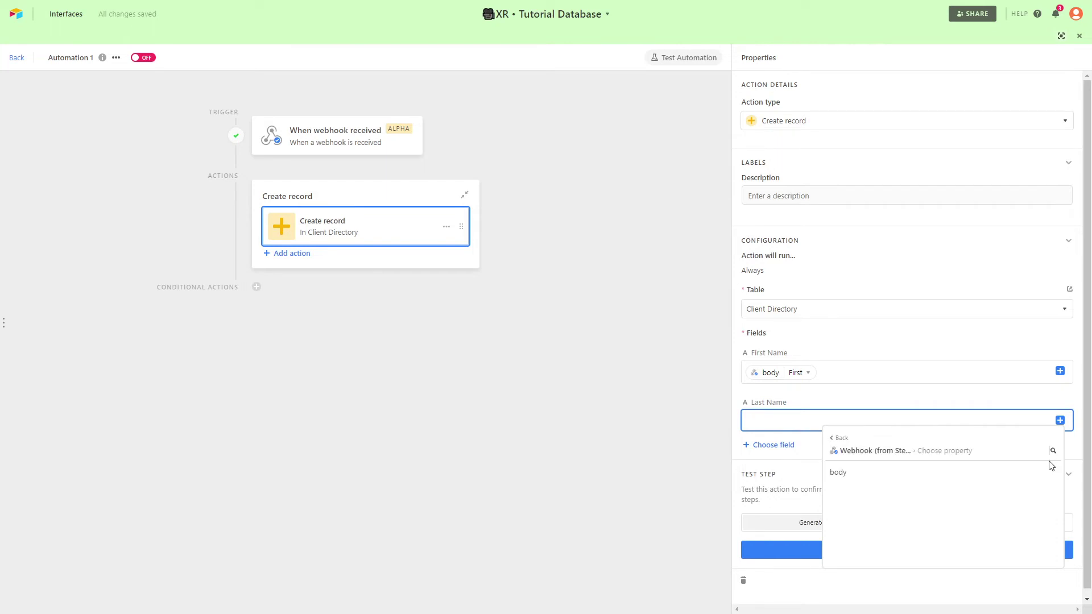
click(1042, 473)
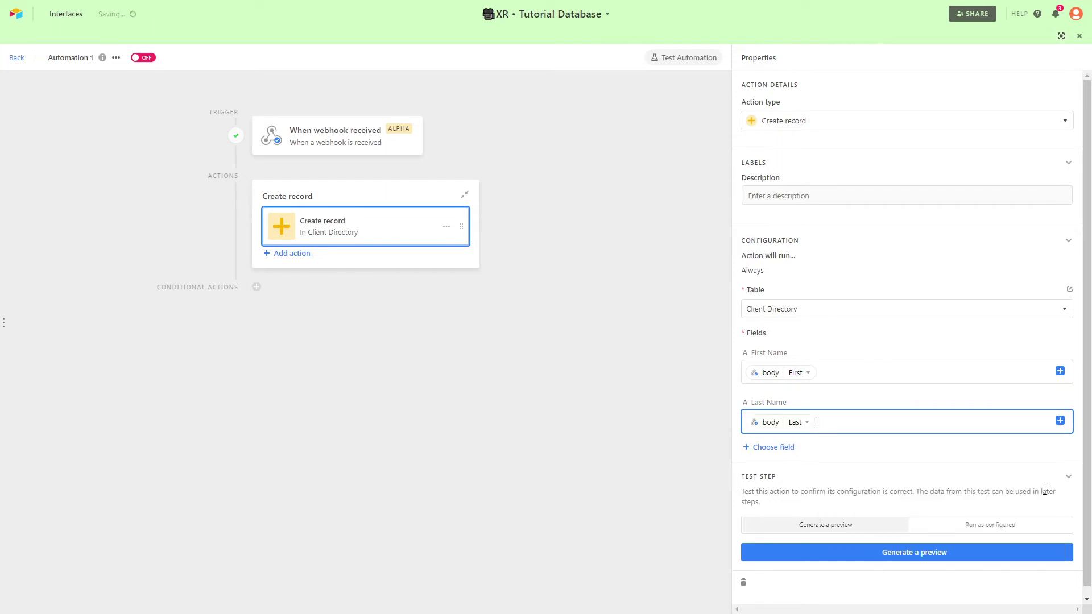
click(650, 241)
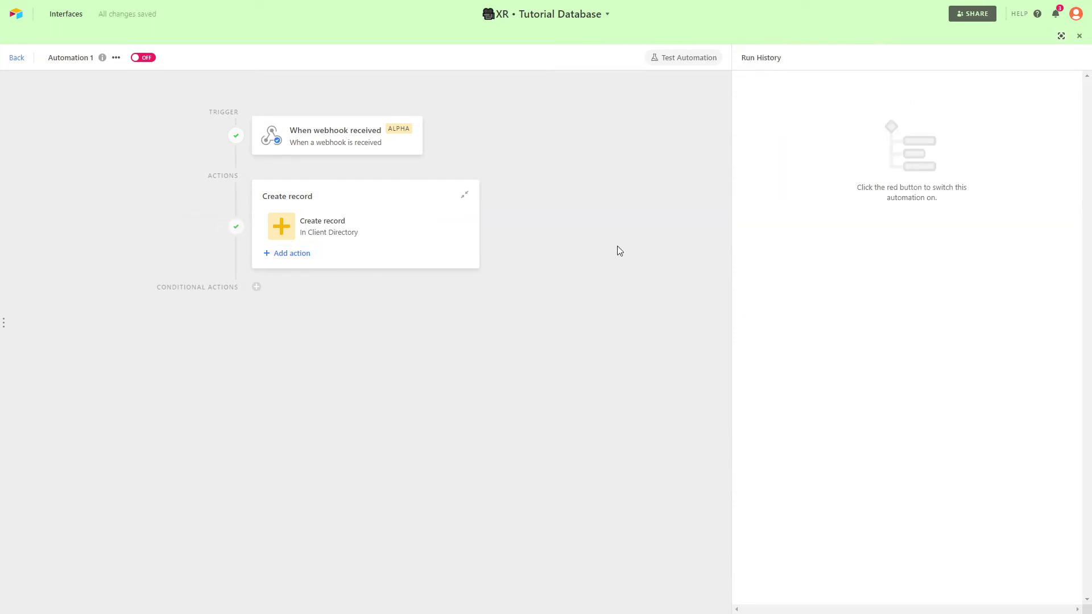
click(290, 259)
Step: Add a Slack Send message action using the connected account, addressed to the searched user
mouse_move(358, 405)
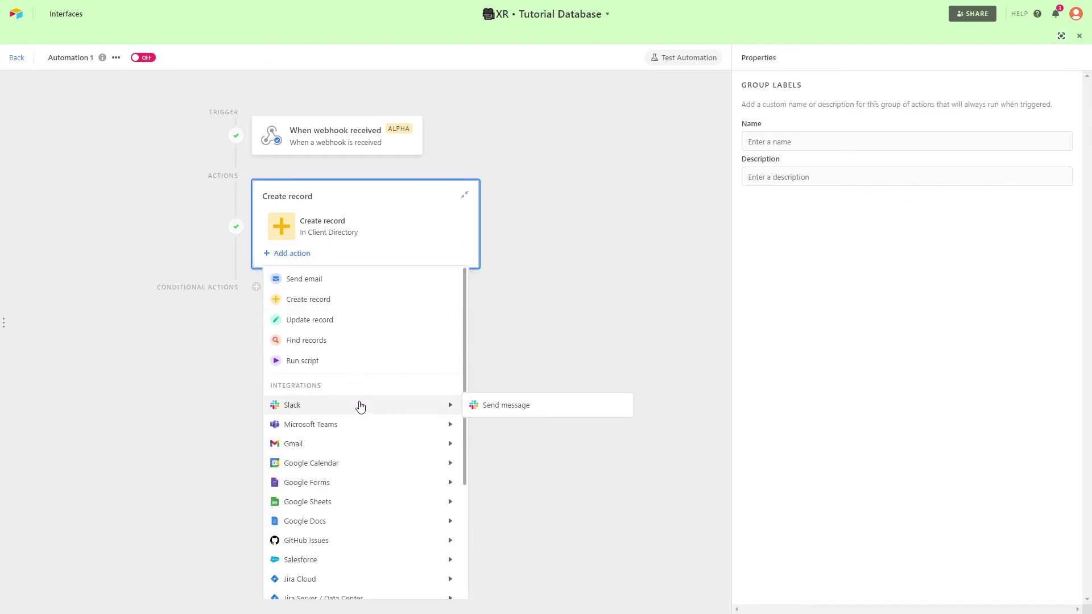
click(506, 414)
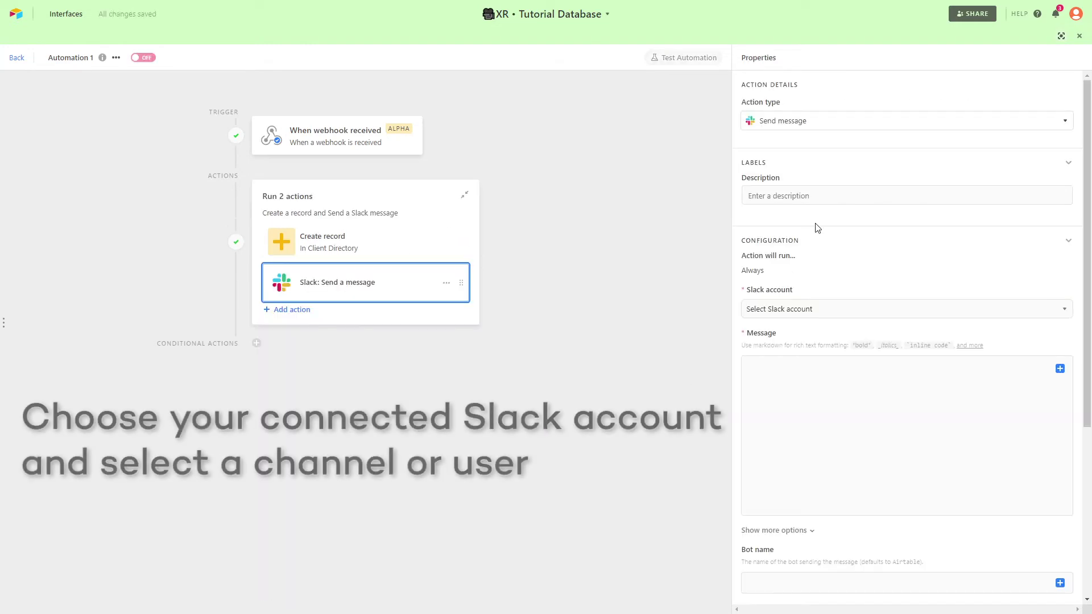
click(870, 312)
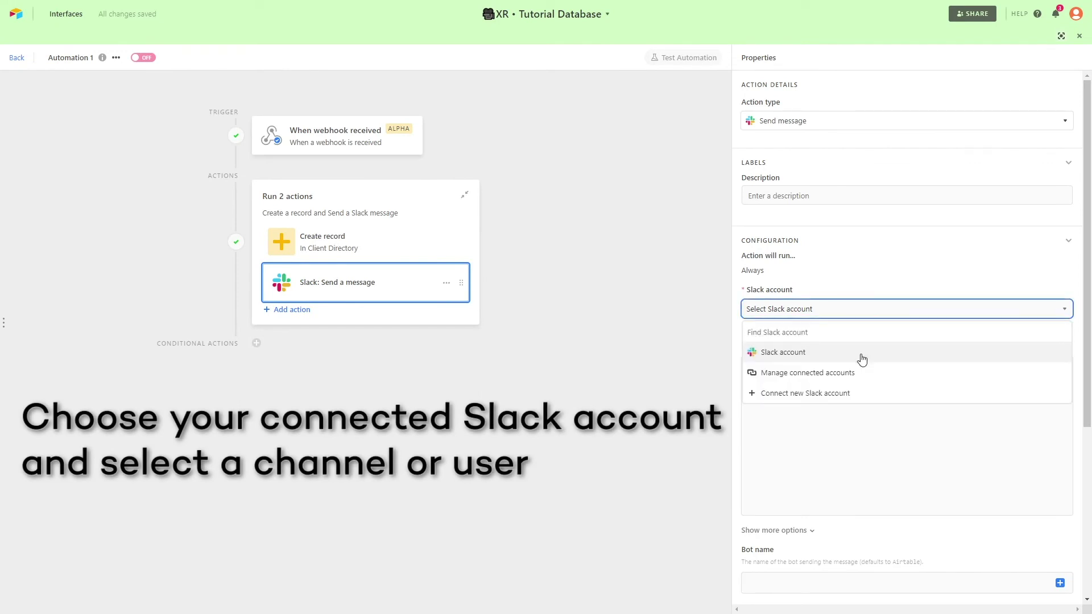
click(861, 358)
click(883, 355)
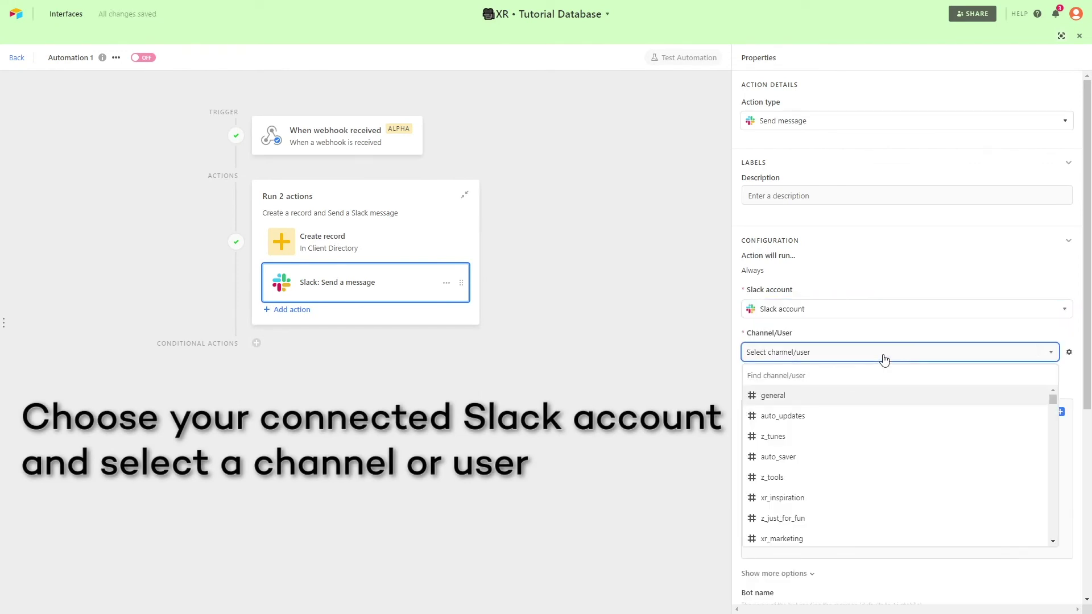
text(matt)
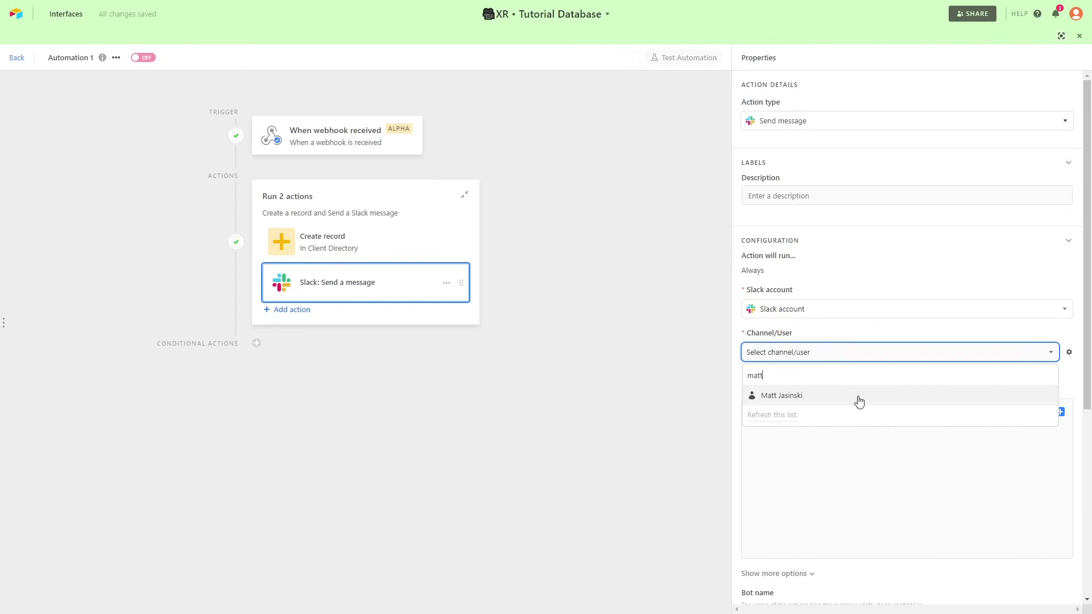
click(859, 401)
Step: Paste the two-line new-contact announcement and insert the webhook body's First and Last tokens
click(952, 422)
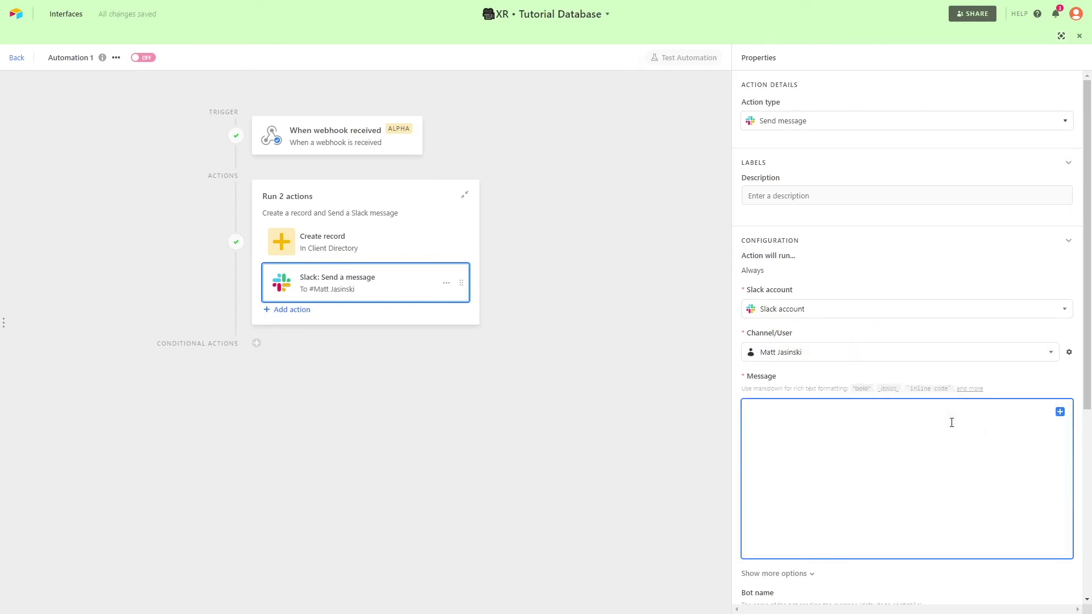
text(We've added a new contact to the directory!  Their name is:)
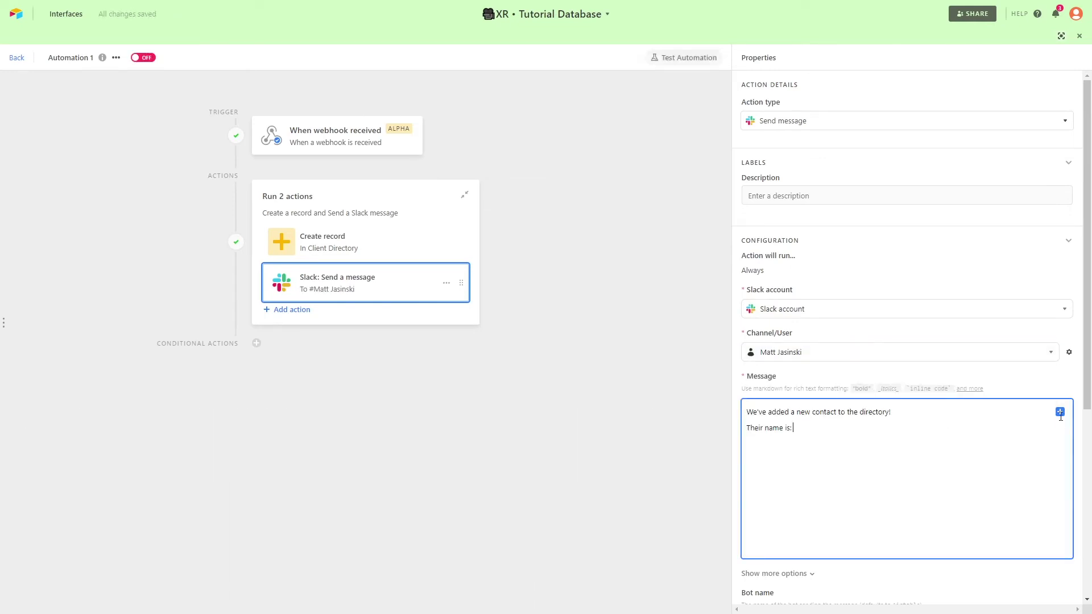
click(1060, 412)
click(1053, 452)
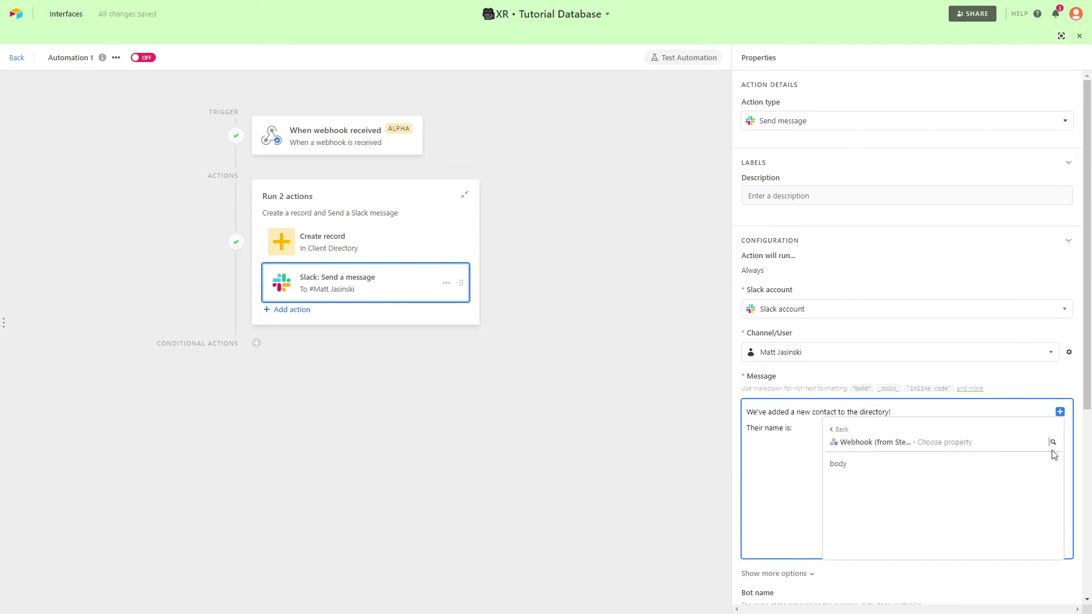
click(1049, 464)
click(1050, 464)
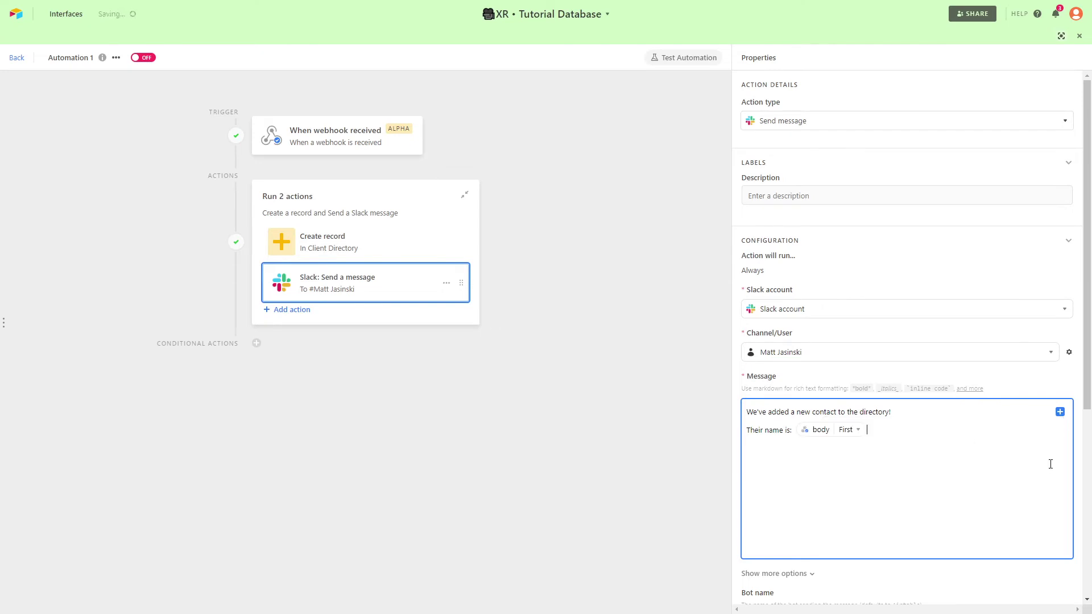
click(1060, 411)
click(1054, 453)
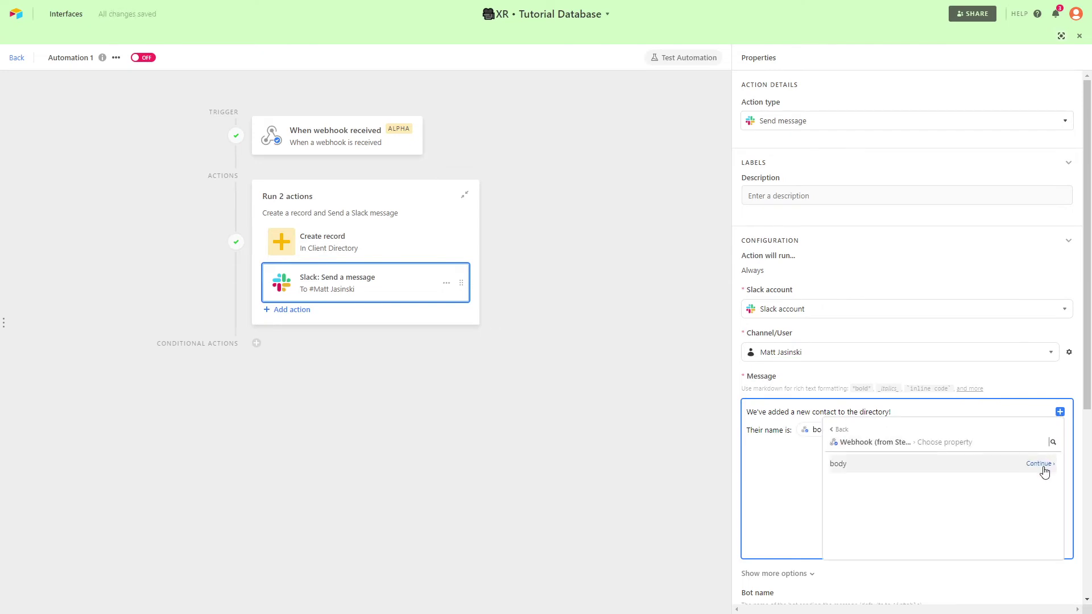
click(1044, 469)
click(1044, 482)
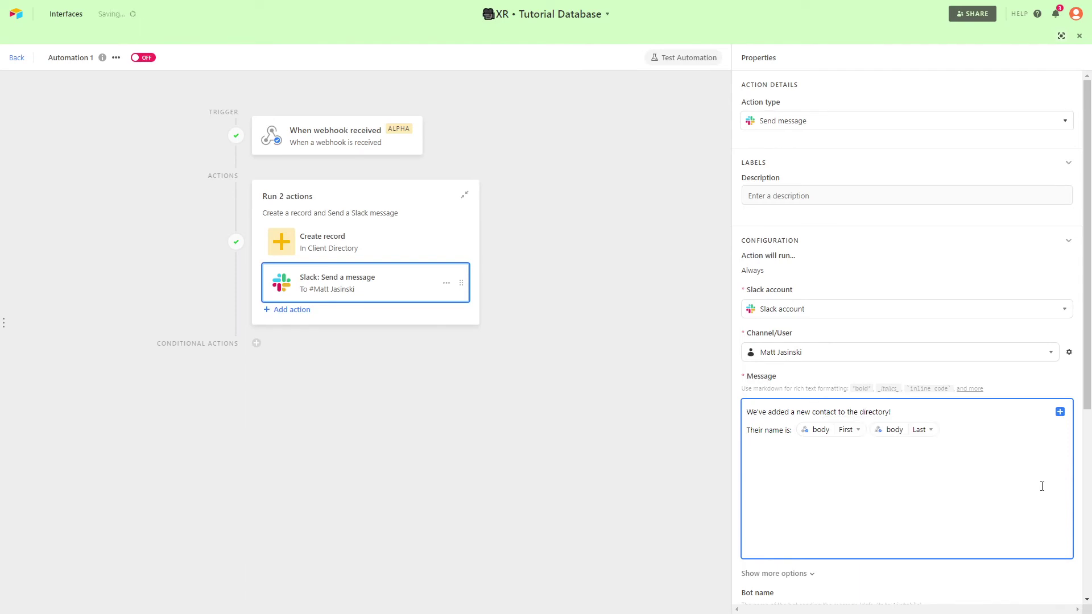
scroll(1041, 486, down, 5)
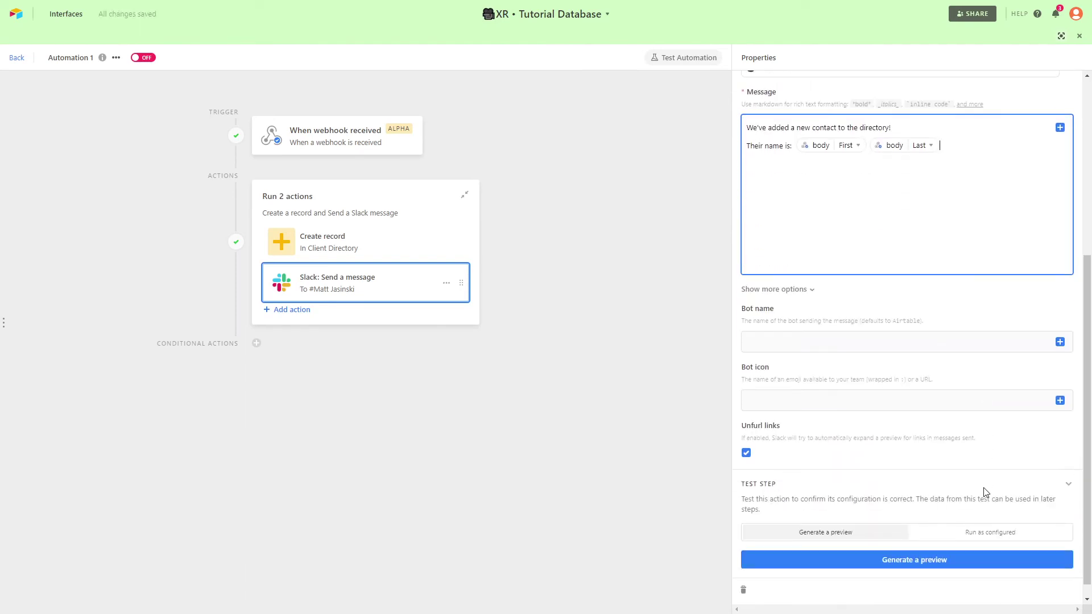
click(689, 59)
Step: Run the automation test, then confirm the Slack message and the new 11th Client Directory record
click(841, 121)
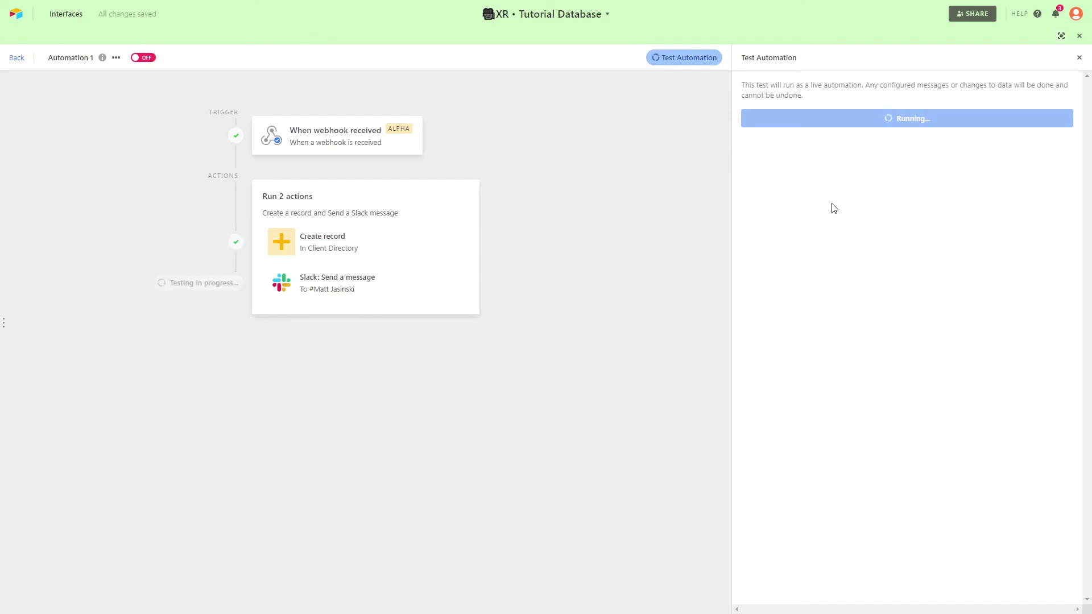
key(alt+Tab)
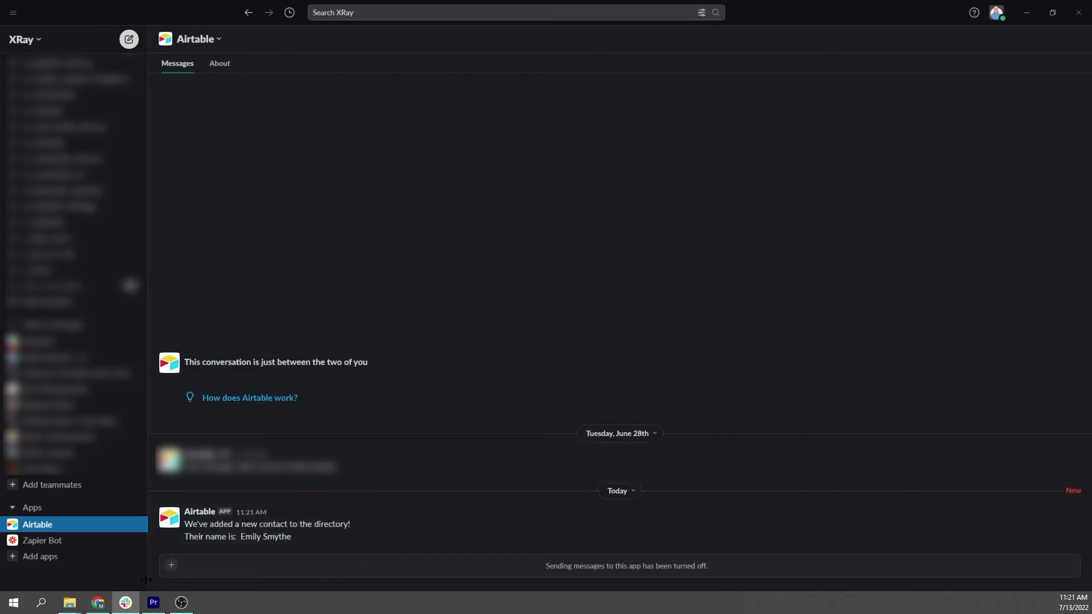
key(alt+Tab)
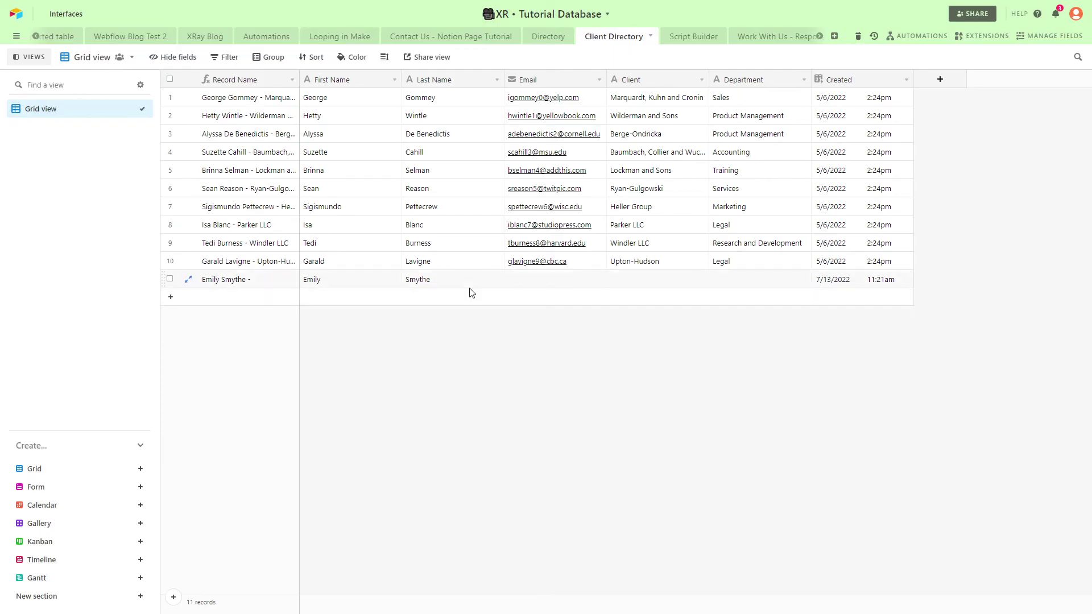